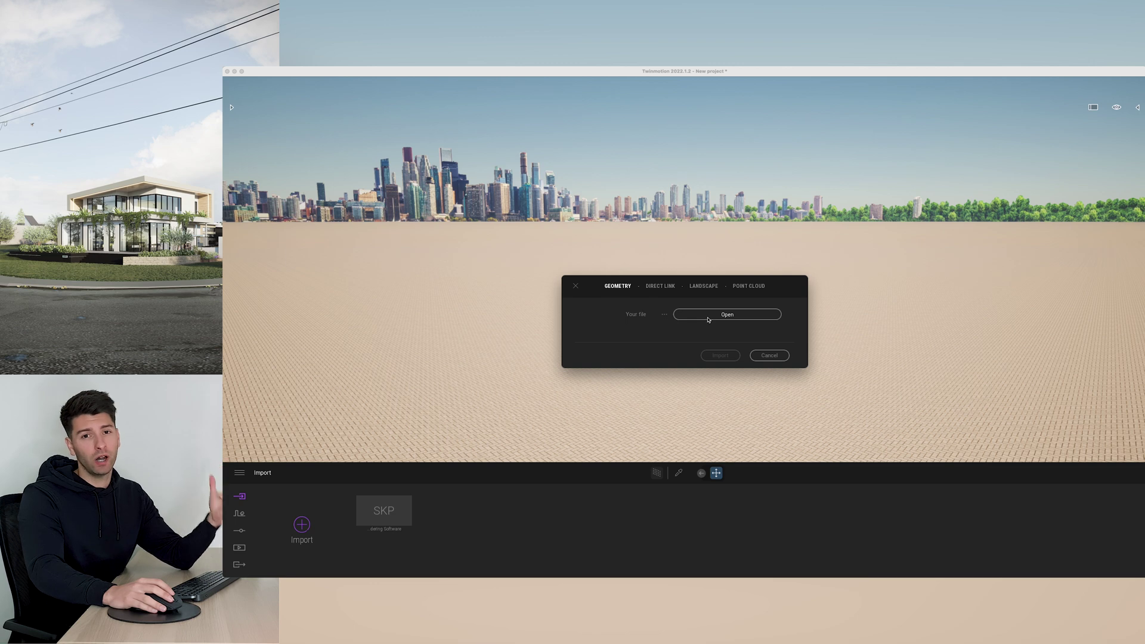
Dismiss the geometry import dialog without importing and examine the house model on its site
{"action": "left_click", "coordinate": [769, 356]}
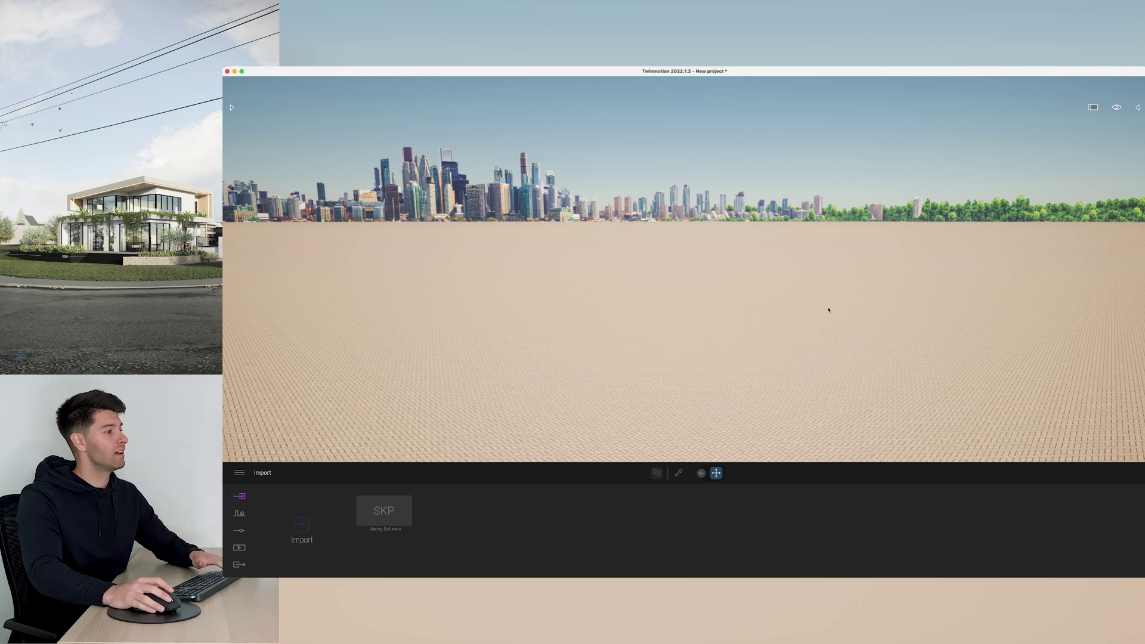
{"action": "left_click", "coordinate": [1139, 107]}
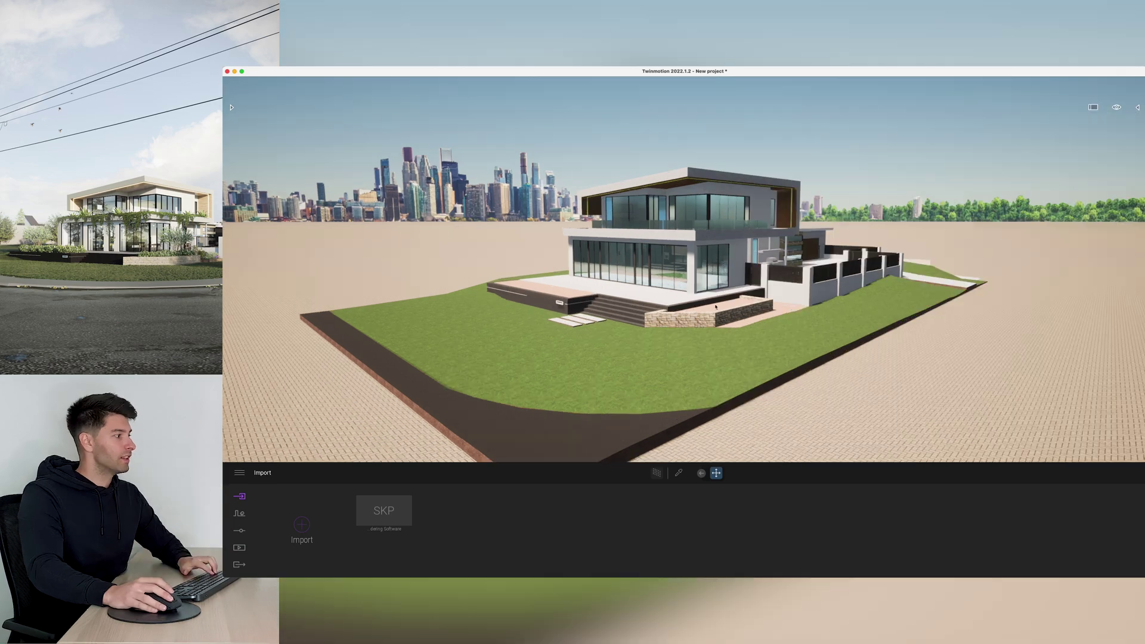
{"action": "left_click_drag", "start_coordinate": [716, 306], "coordinate": [310, 330]}
{"action": "left_click_drag", "start_coordinate": [656, 305], "coordinate": [681, 303]}
{"action": "left_click_drag", "start_coordinate": [438, 234], "coordinate": [462, 235]}
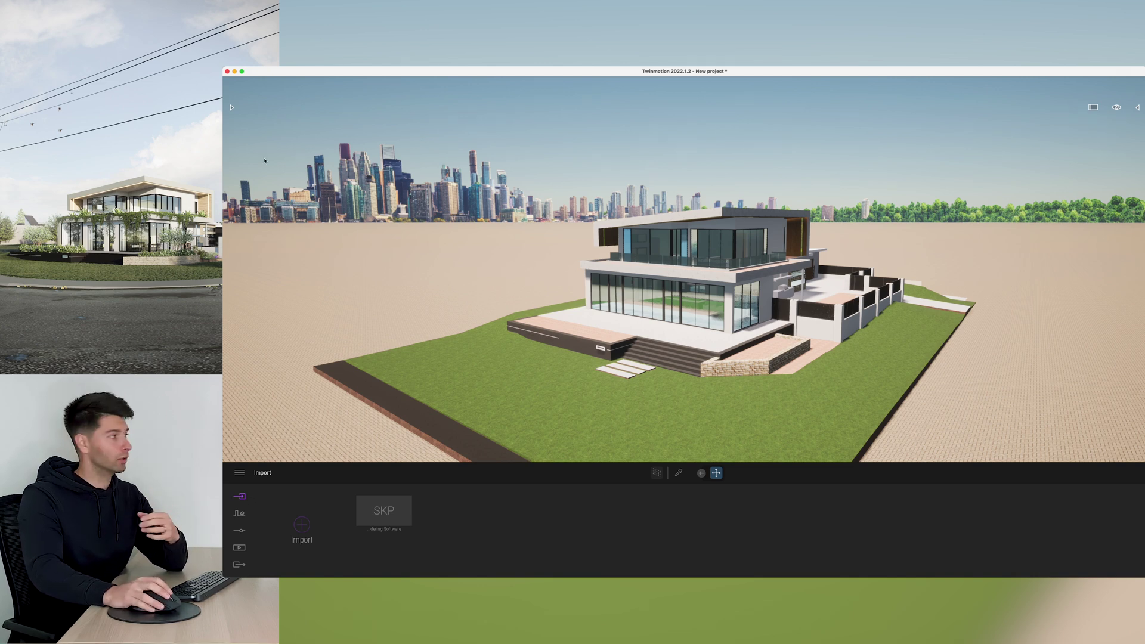
Download Brushed Aluminum from the Quixel Megascans bare metal surfaces and apply it to the ground-floor window frames
{"action": "left_click", "coordinate": [231, 109]}
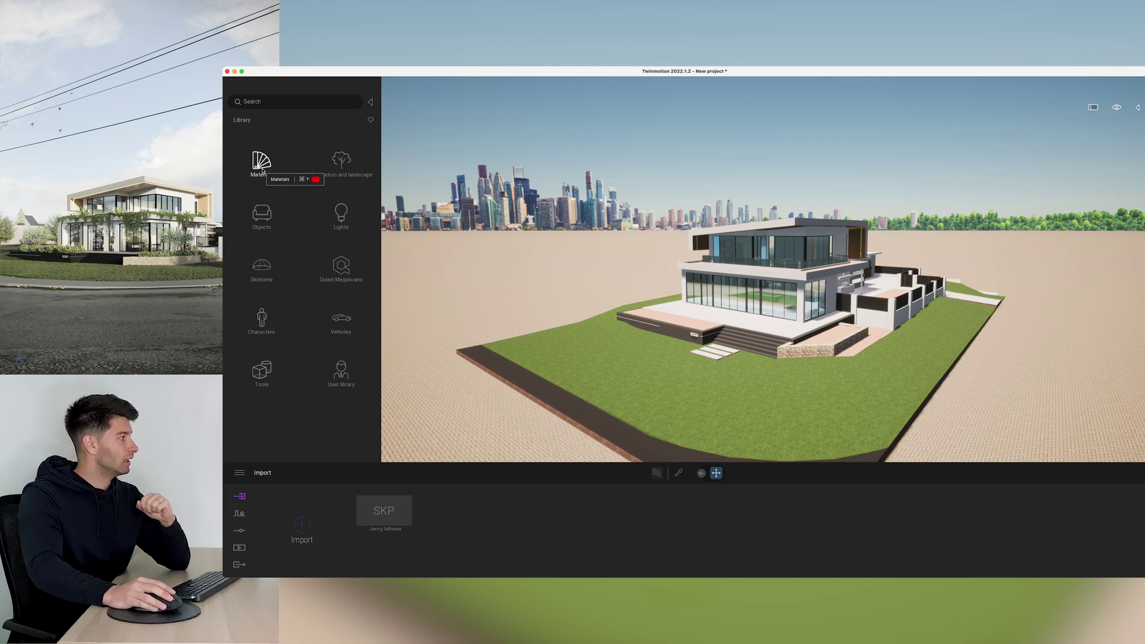
{"action": "left_click", "coordinate": [340, 268]}
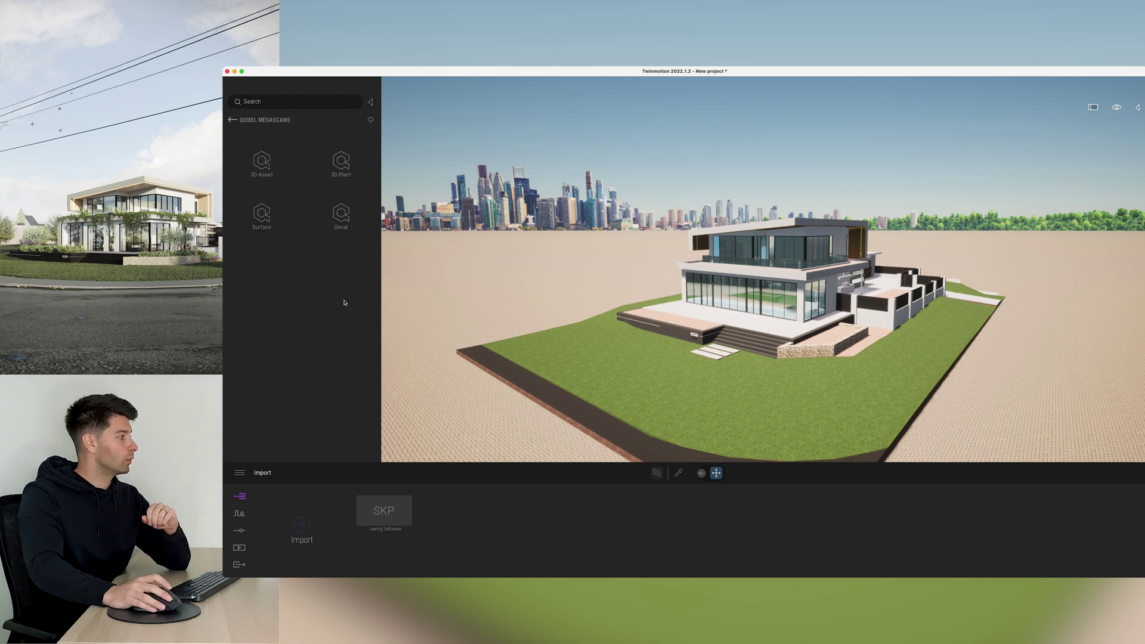
{"action": "left_click", "coordinate": [263, 213]}
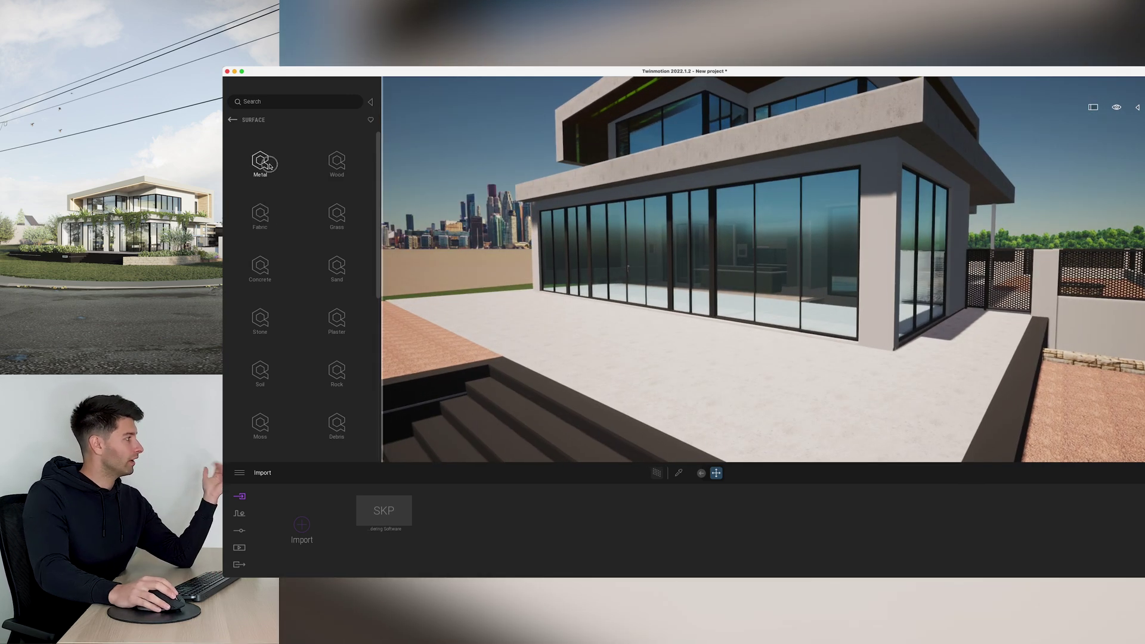
{"action": "left_click", "coordinate": [267, 164]}
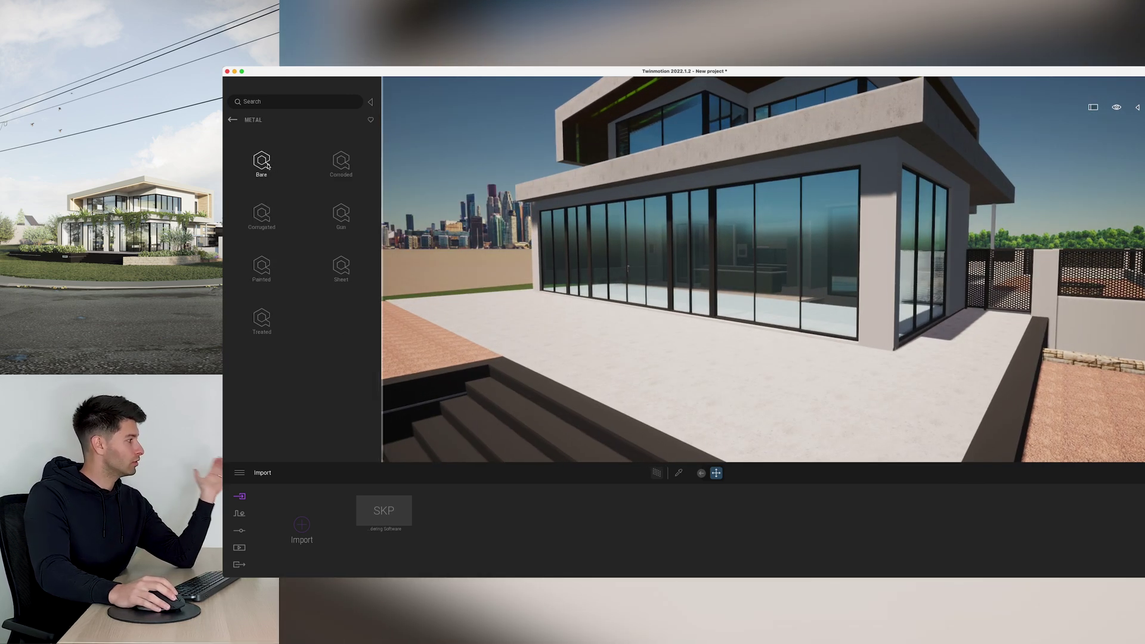
{"action": "left_click", "coordinate": [263, 161]}
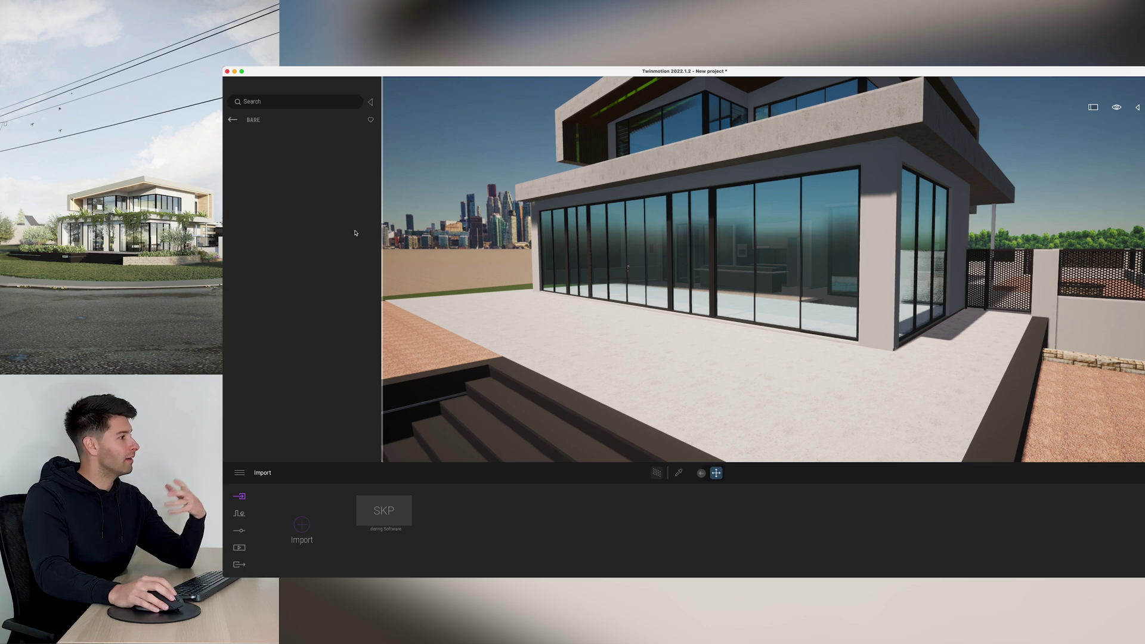
{"action": "scroll", "coordinate": [369, 242], "scroll_direction": "down", "scroll_amount": 1}
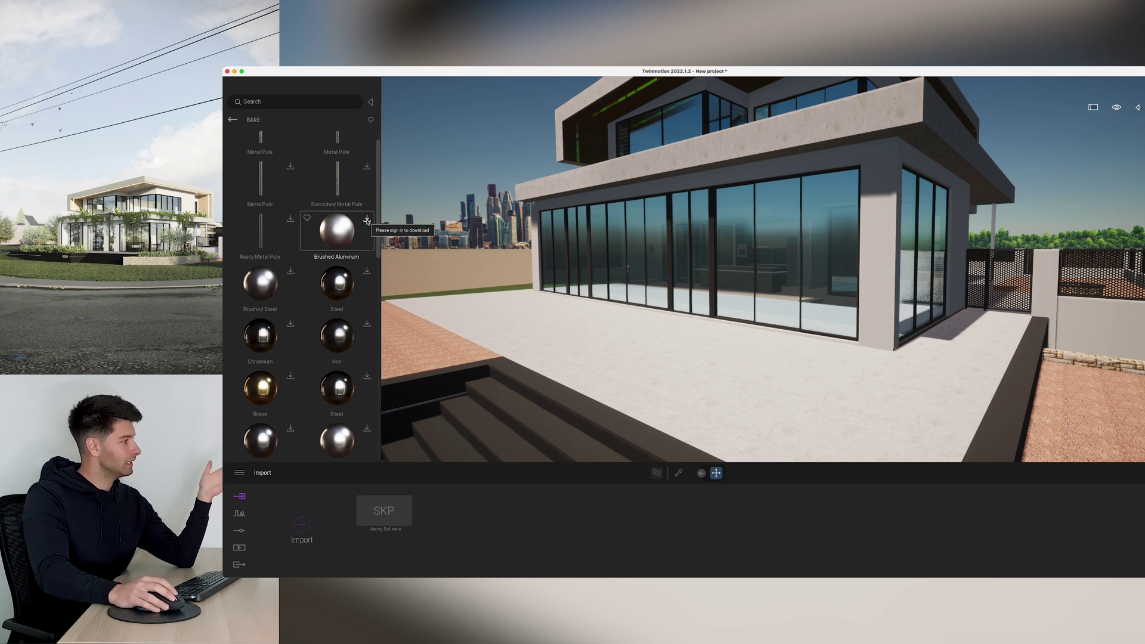
{"action": "left_click", "coordinate": [367, 220]}
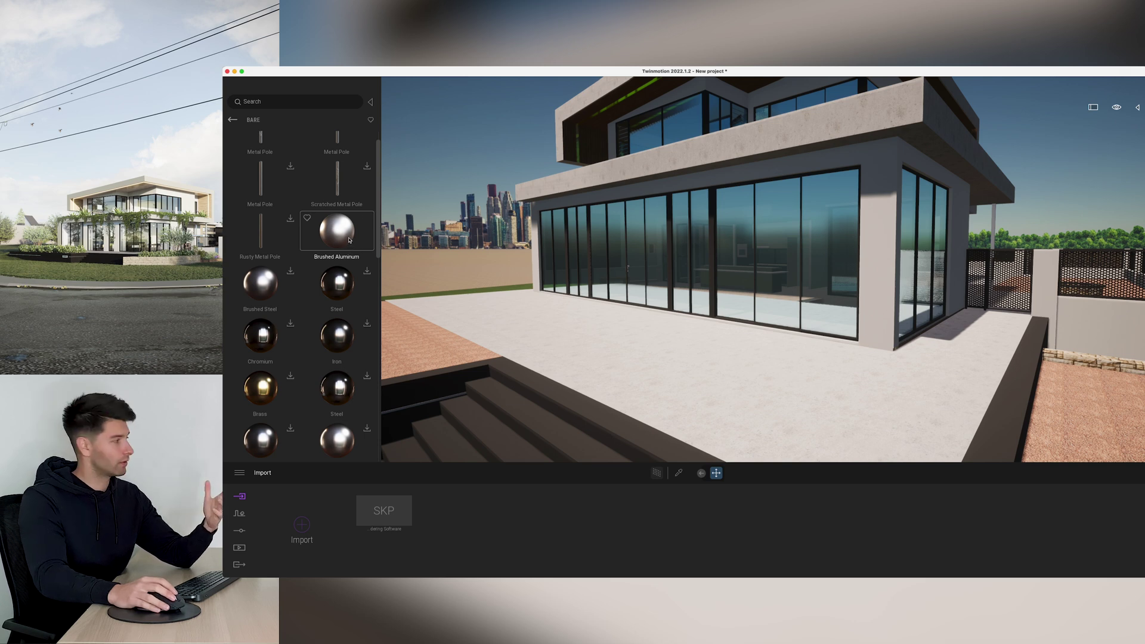
{"action": "mouse_move", "coordinate": [344, 235]}
{"action": "left_mouse_down"}
{"action": "mouse_move", "coordinate": [375, 256]}
{"action": "mouse_move", "coordinate": [659, 280]}
{"action": "mouse_move", "coordinate": [672, 272]}
{"action": "left_mouse_up"}
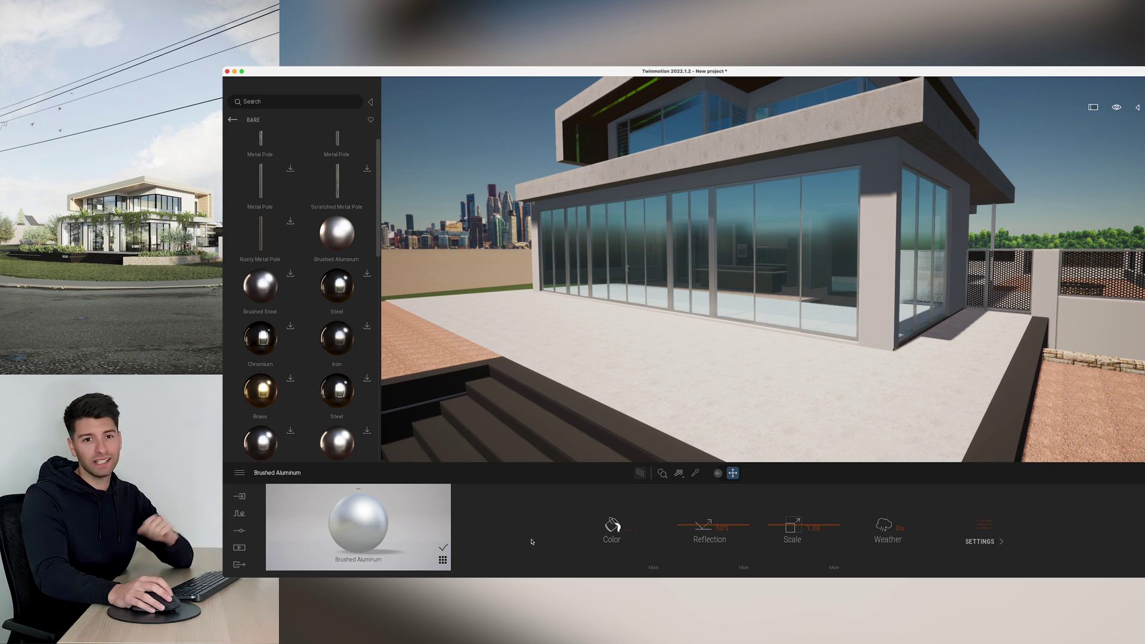
Darken the Brushed Aluminum material's color to a dark grey
{"action": "left_click", "coordinate": [632, 531]}
{"action": "left_click_drag", "start_coordinate": [676, 276], "coordinate": [681, 332]}
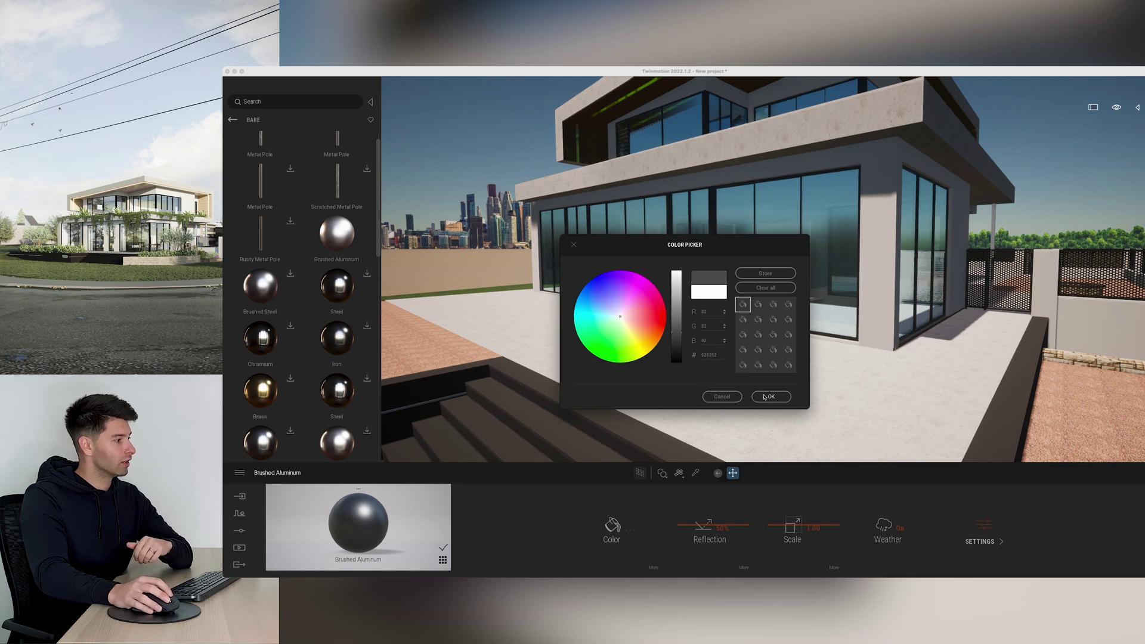
{"action": "left_click", "coordinate": [767, 396]}
Set the Brushed Aluminum's scale to about 2.7 and its reflection to about 58% while viewing the window frames up close
{"action": "key", "text": "Up"}
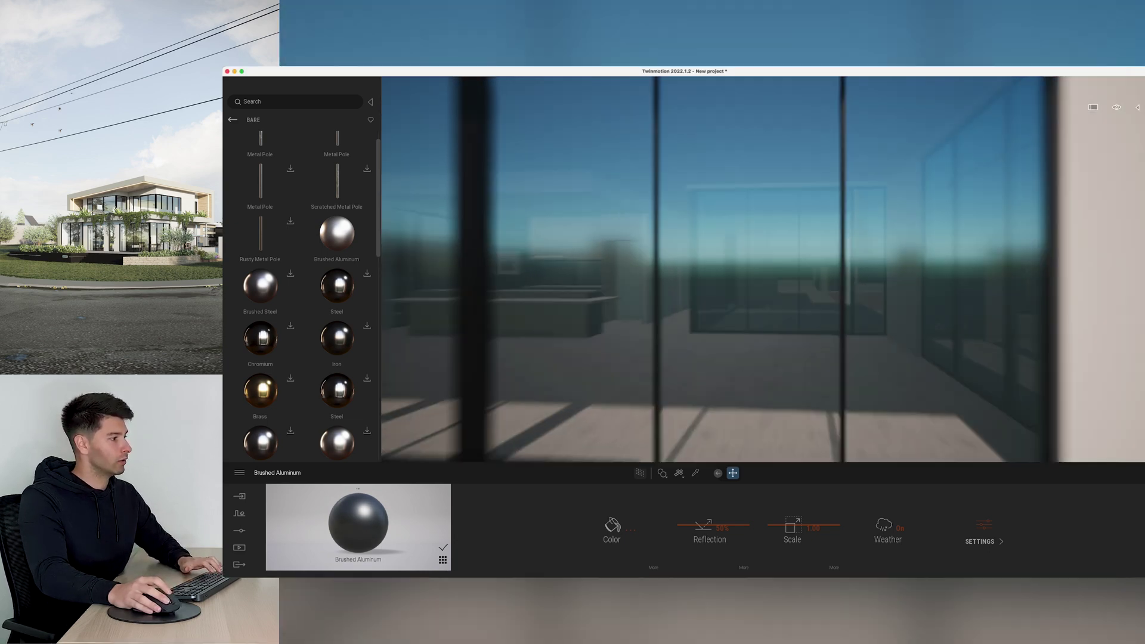
{"action": "key", "text": "Up"}
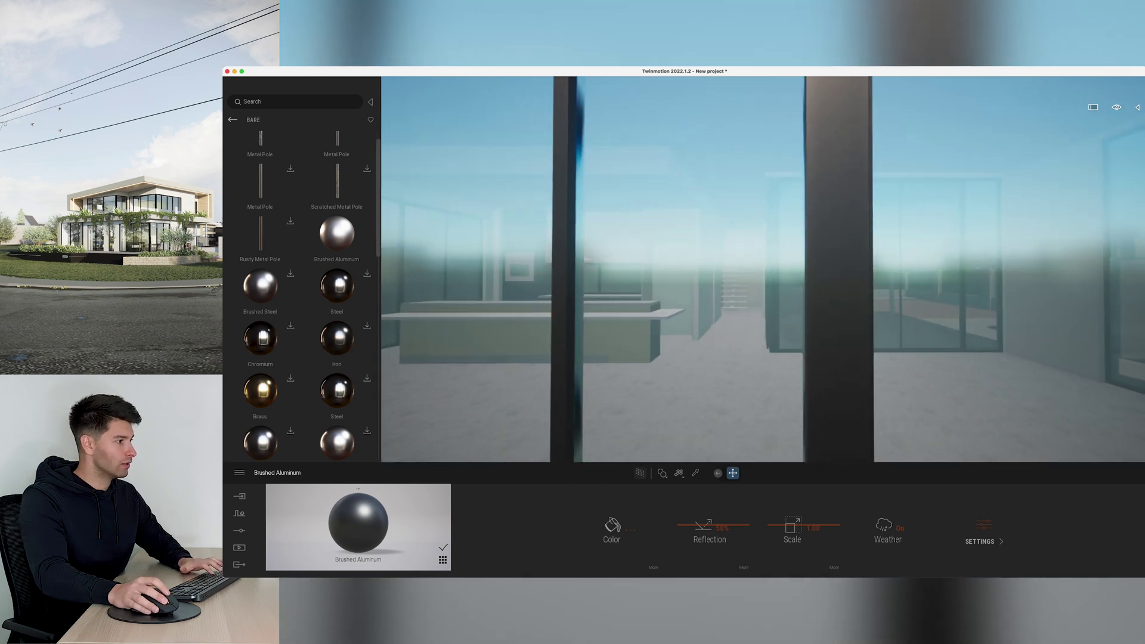
{"action": "key", "text": "Left"}
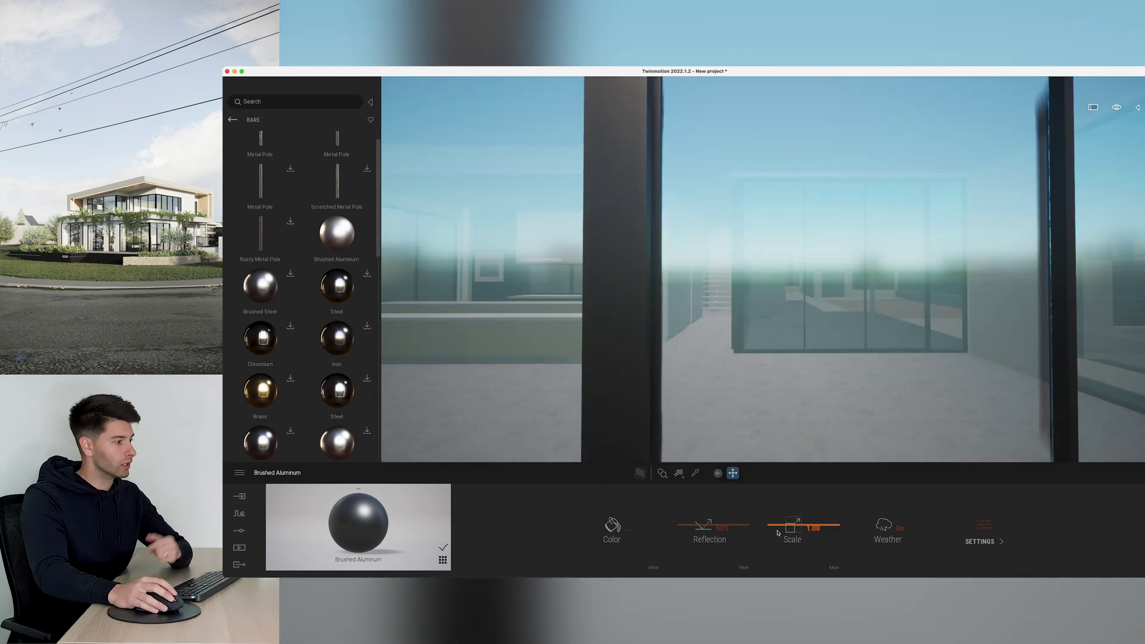
{"action": "mouse_move", "coordinate": [773, 528]}
{"action": "left_mouse_down"}
{"action": "mouse_move", "coordinate": [774, 504]}
{"action": "mouse_move", "coordinate": [778, 519]}
{"action": "left_mouse_up"}
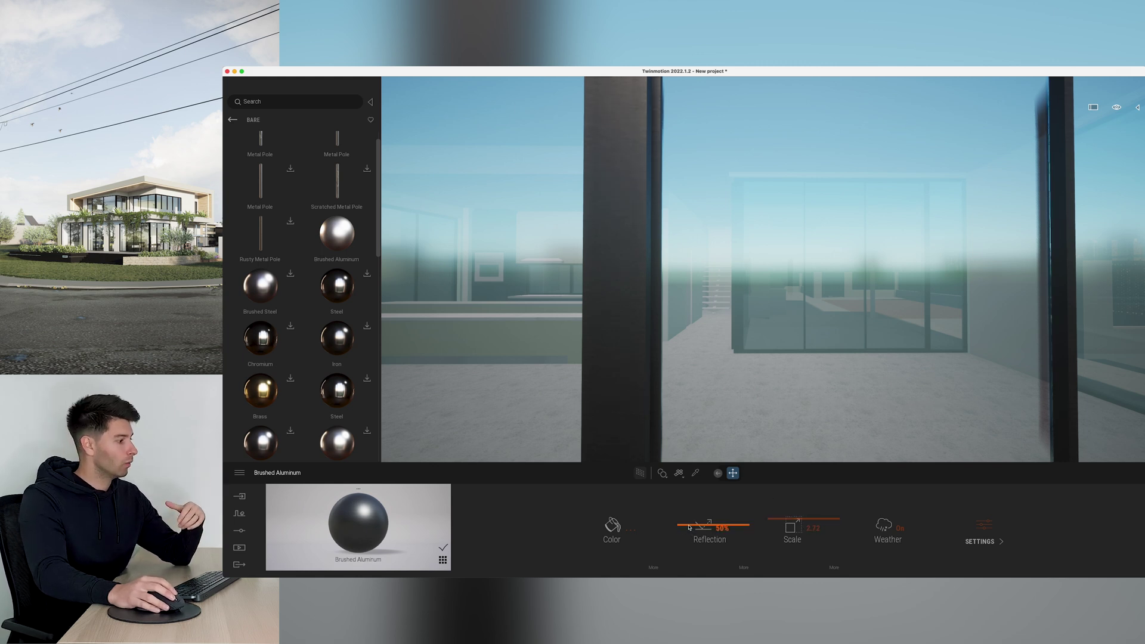
{"action": "left_click_drag", "start_coordinate": [688, 525], "coordinate": [688, 522]}
Readjust the brightness of the window frames' dark grey aluminum color
{"action": "left_click", "coordinate": [635, 525]}
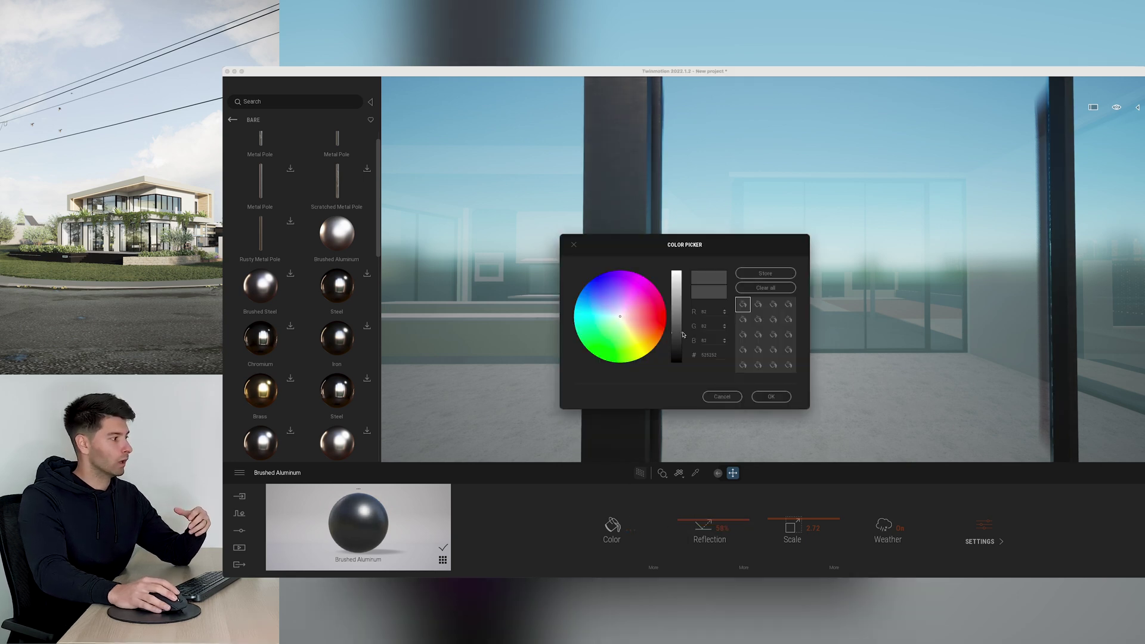
{"action": "mouse_move", "coordinate": [683, 335]}
{"action": "left_mouse_down"}
{"action": "mouse_move", "coordinate": [677, 280]}
{"action": "mouse_move", "coordinate": [665, 331]}
{"action": "left_mouse_up"}
{"action": "left_click", "coordinate": [766, 396]}
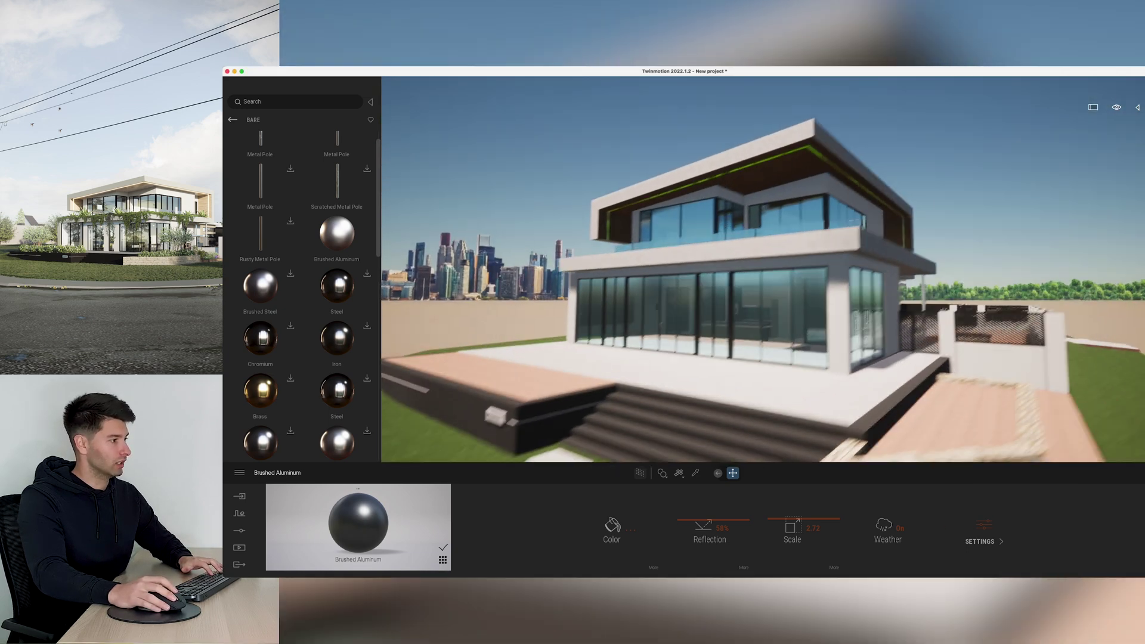
Apply Reflective glass from the library's standard glass materials to the house's window panes
{"action": "left_click", "coordinate": [232, 120]}
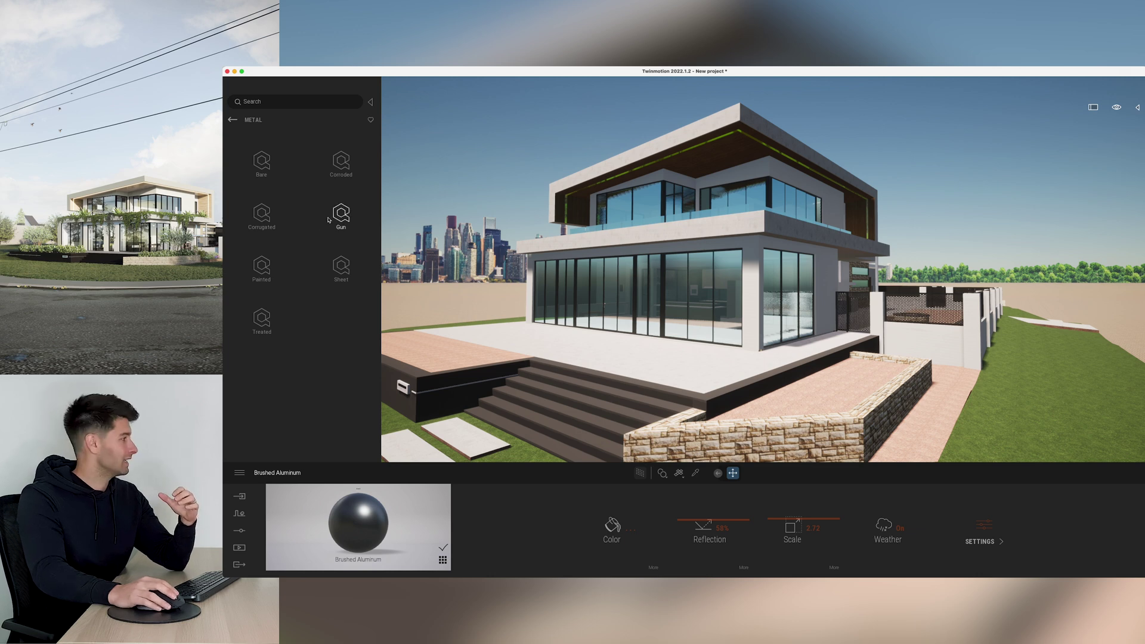
{"action": "left_click", "coordinate": [232, 121]}
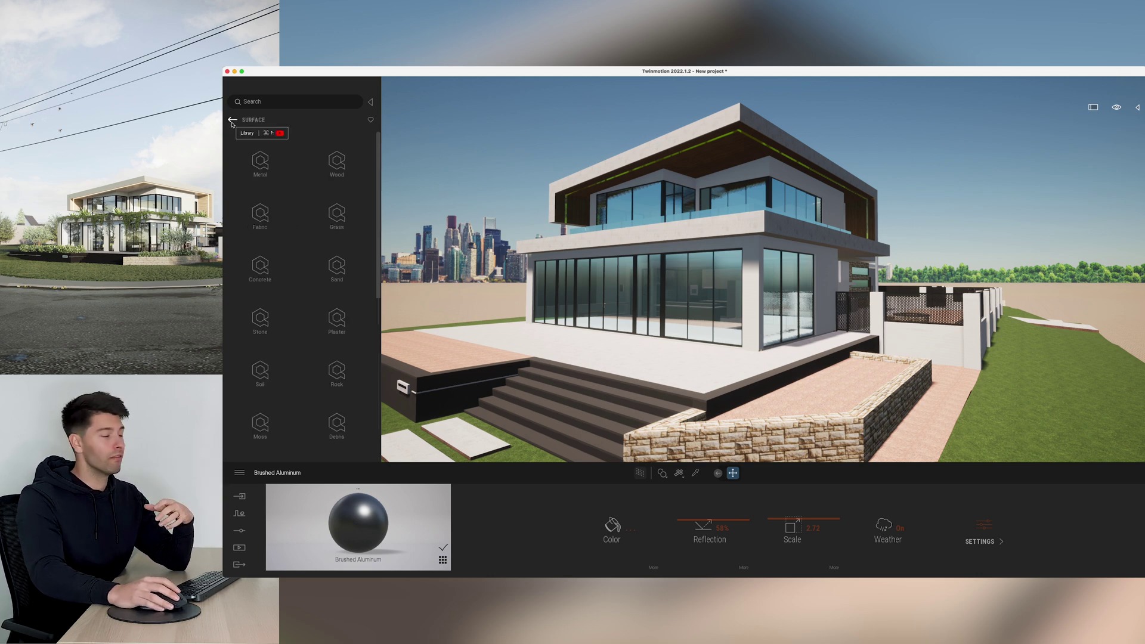
{"action": "scroll", "coordinate": [298, 276], "scroll_direction": "down", "scroll_amount": 5}
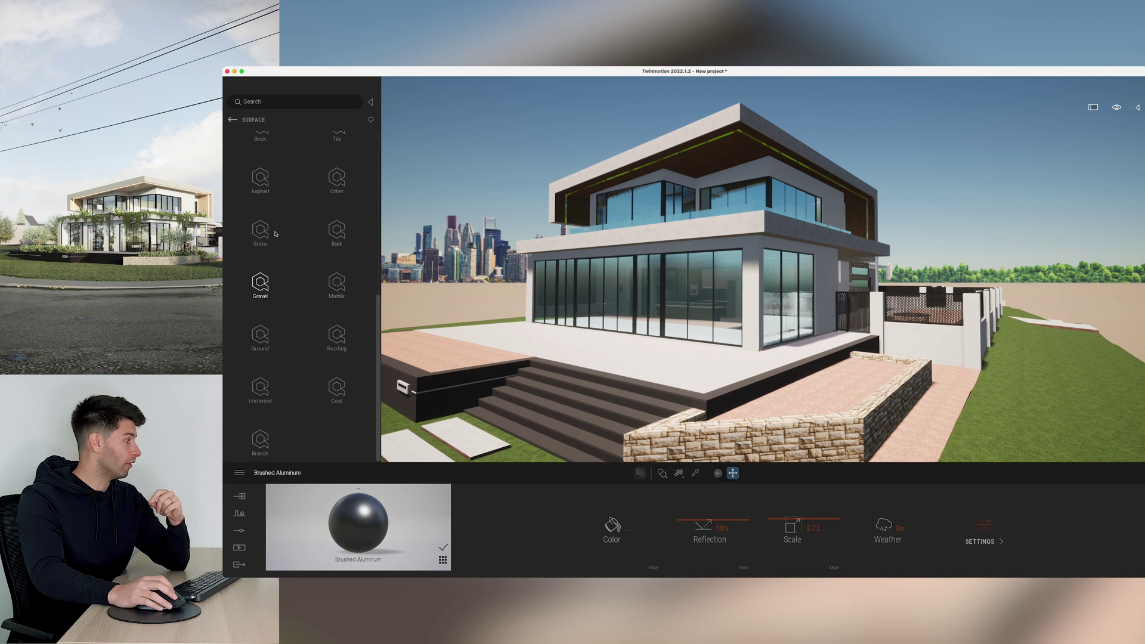
{"action": "left_click", "coordinate": [236, 121]}
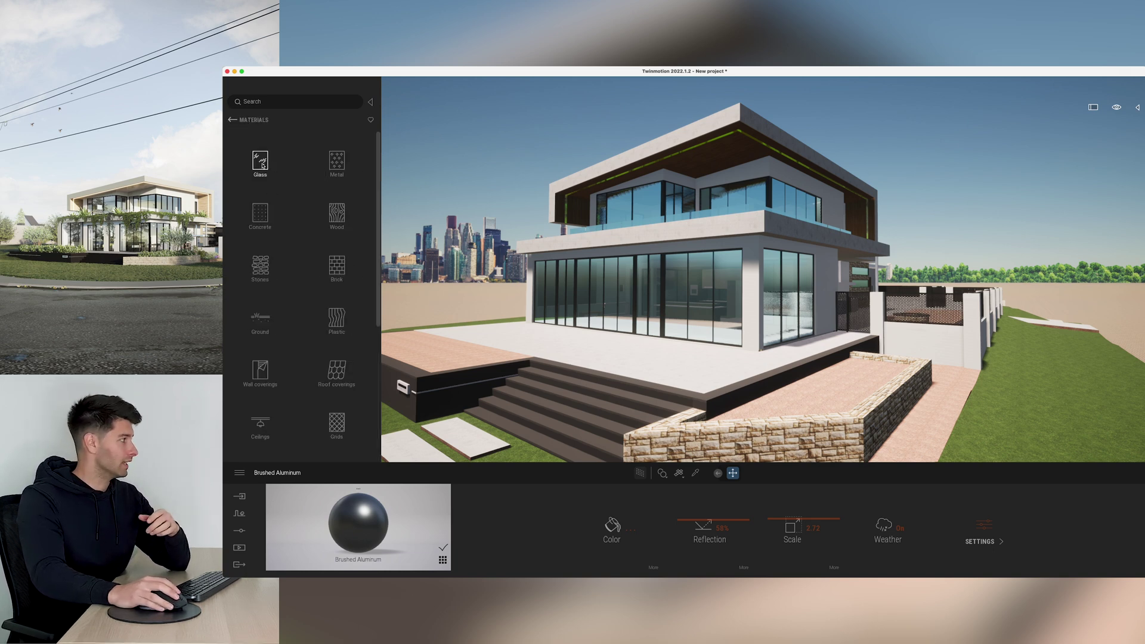
{"action": "left_click", "coordinate": [237, 127]}
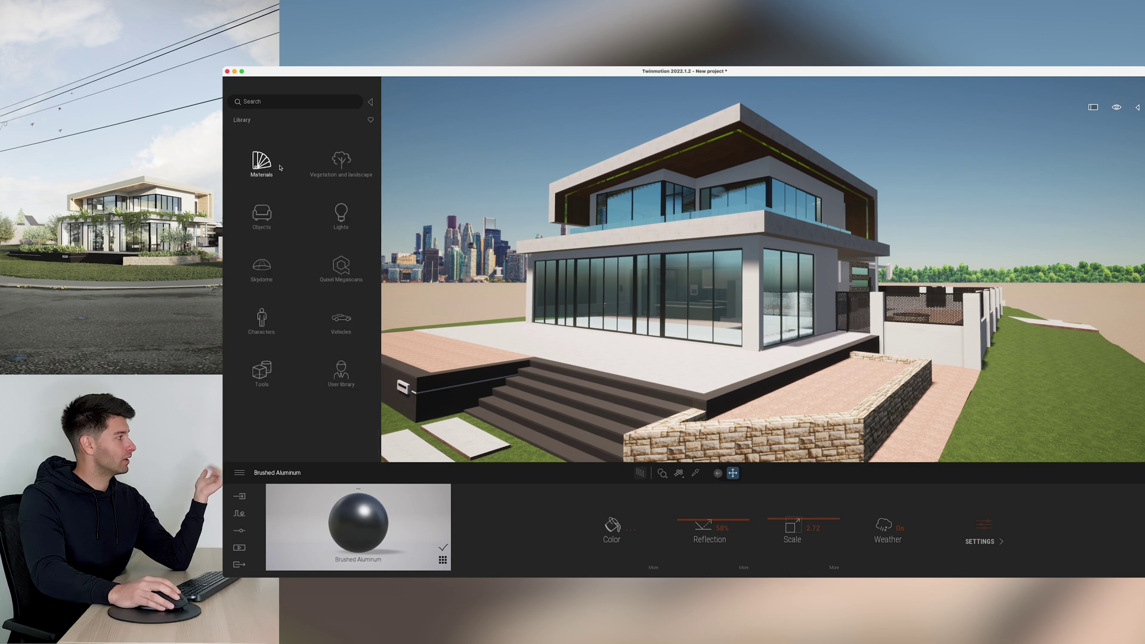
{"action": "left_click", "coordinate": [266, 161]}
{"action": "left_click", "coordinate": [267, 161]}
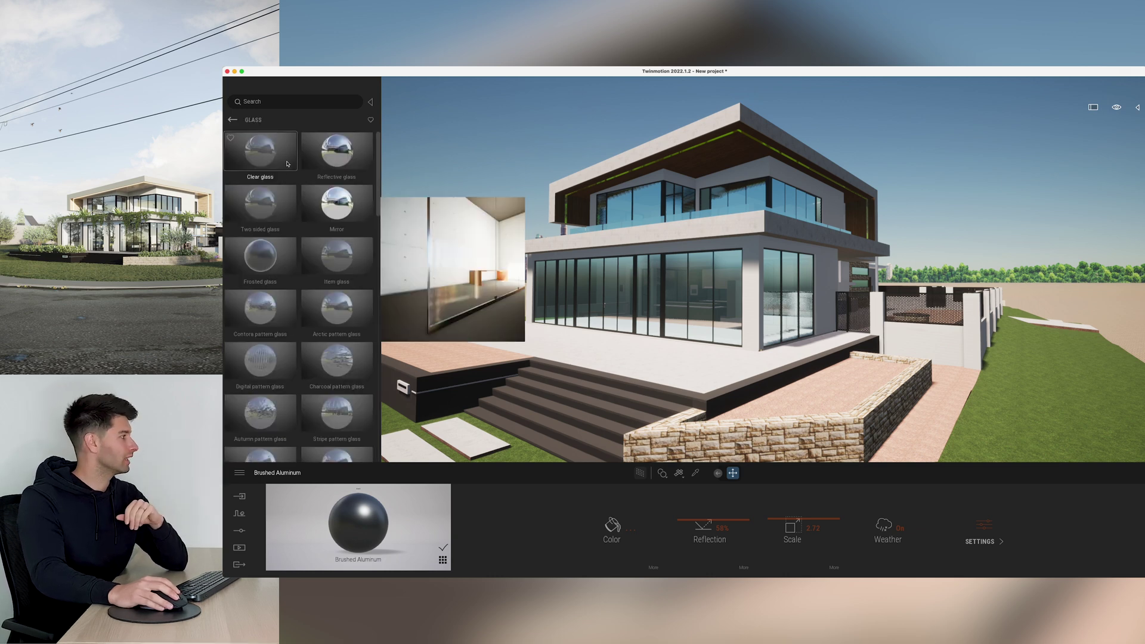
{"action": "left_click_drag", "start_coordinate": [342, 159], "coordinate": [704, 304]}
{"action": "left_click_drag", "start_coordinate": [329, 216], "coordinate": [736, 302]}
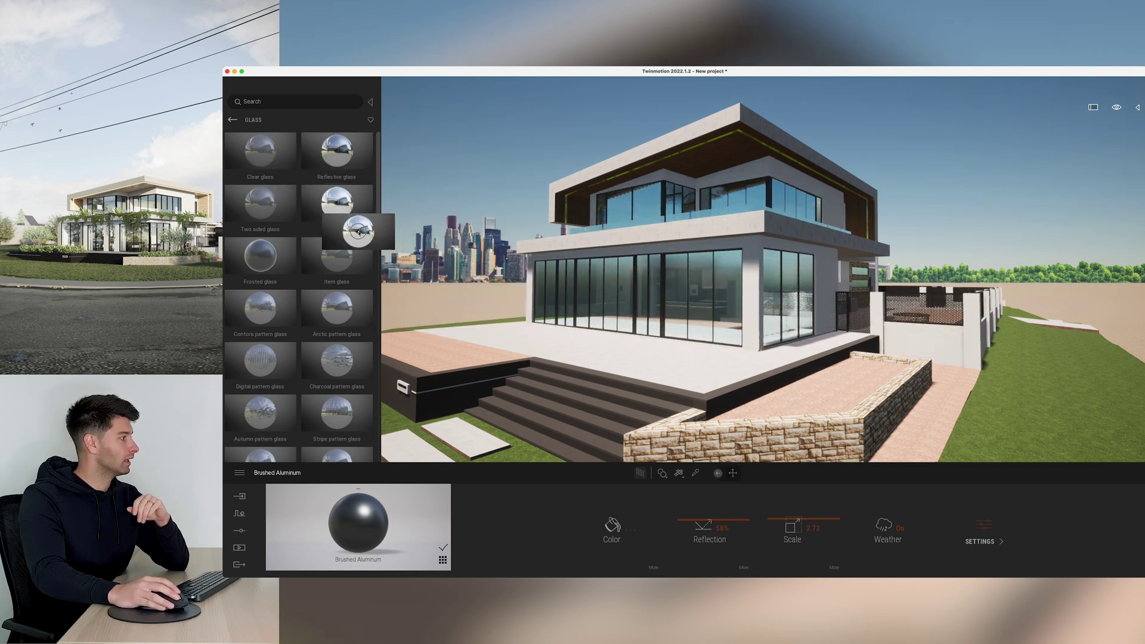
{"action": "mouse_move", "coordinate": [339, 158]}
{"action": "left_click_drag", "start_coordinate": [340, 158], "coordinate": [699, 297]}
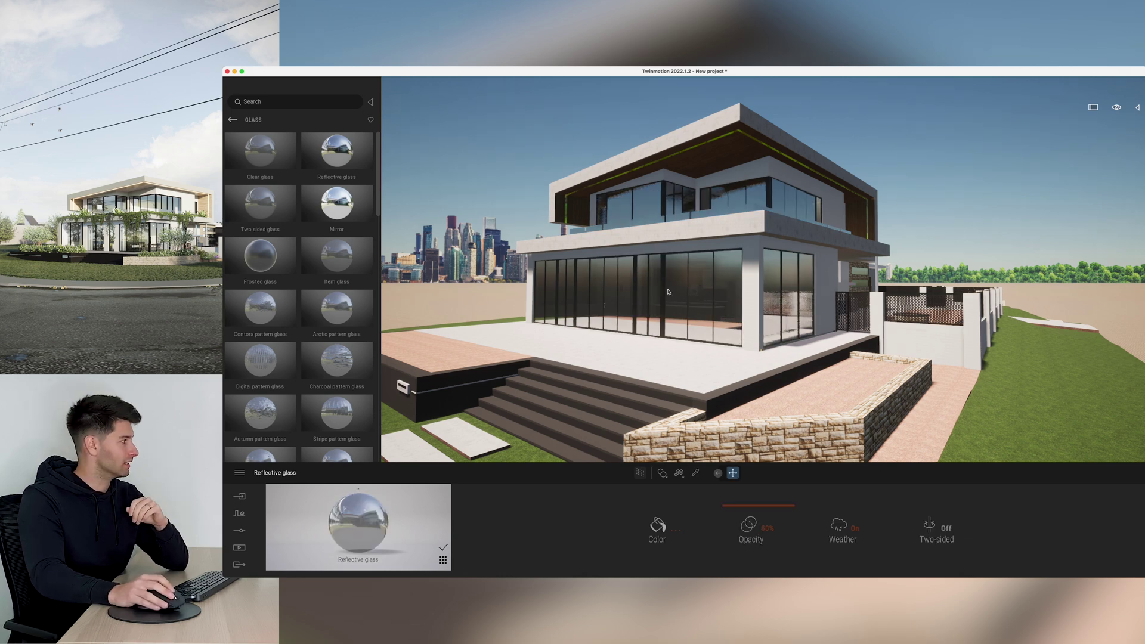
Apply the Neon 02 material to the light strip running beneath the upper roof overhang
{"action": "left_click", "coordinate": [232, 120]}
{"action": "scroll", "coordinate": [262, 298], "scroll_direction": "down", "scroll_amount": 5}
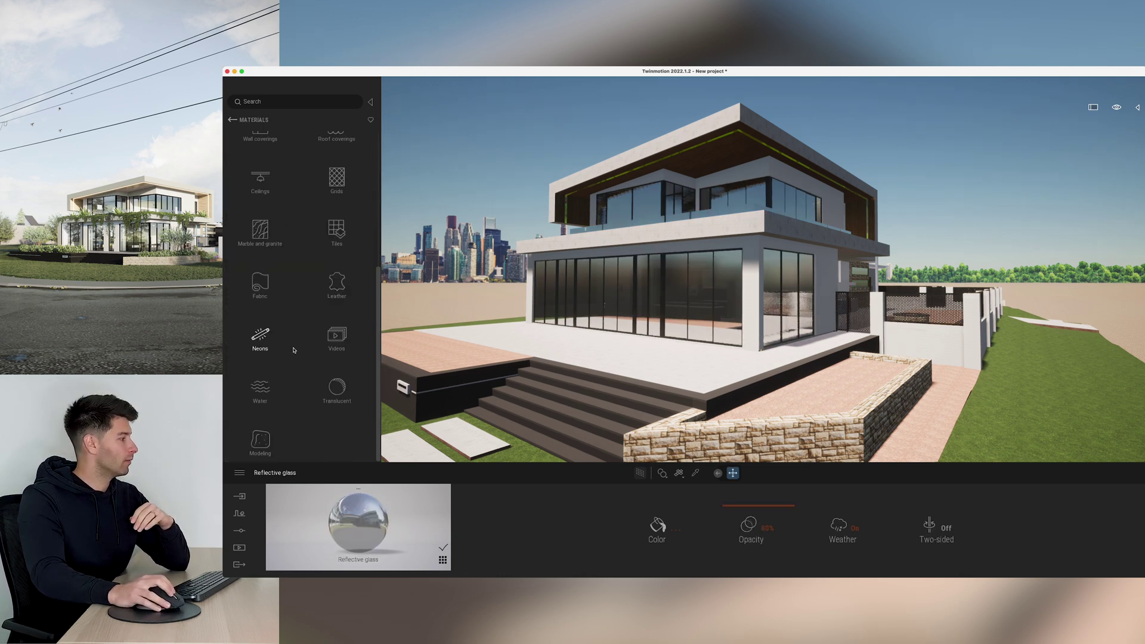
{"action": "left_click", "coordinate": [261, 337]}
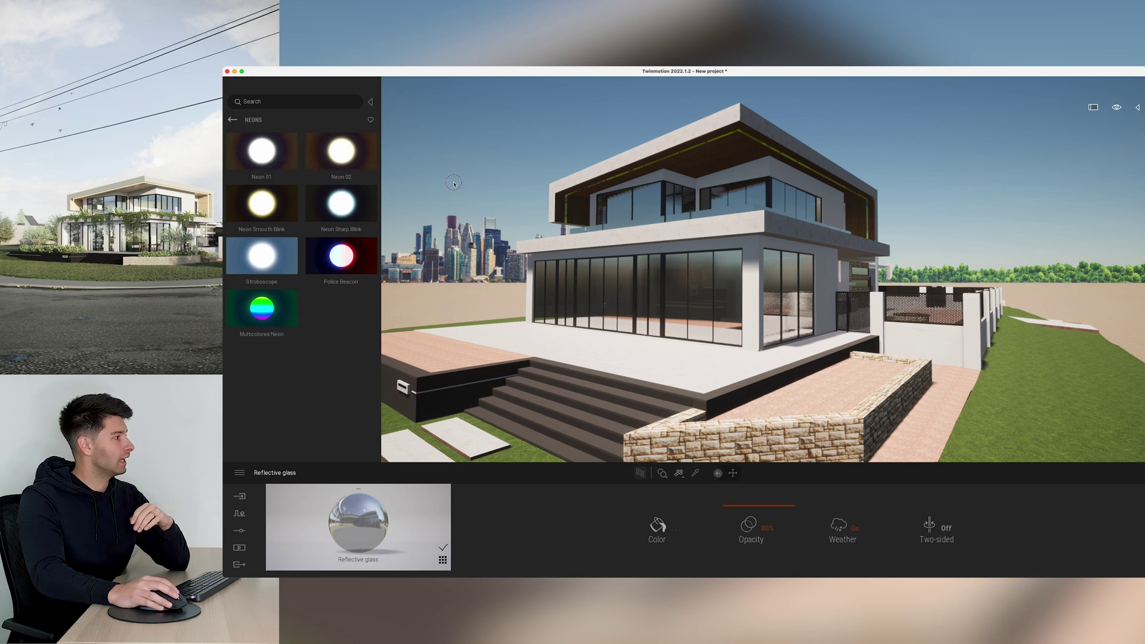
{"action": "left_click_drag", "start_coordinate": [477, 185], "coordinate": [619, 181]}
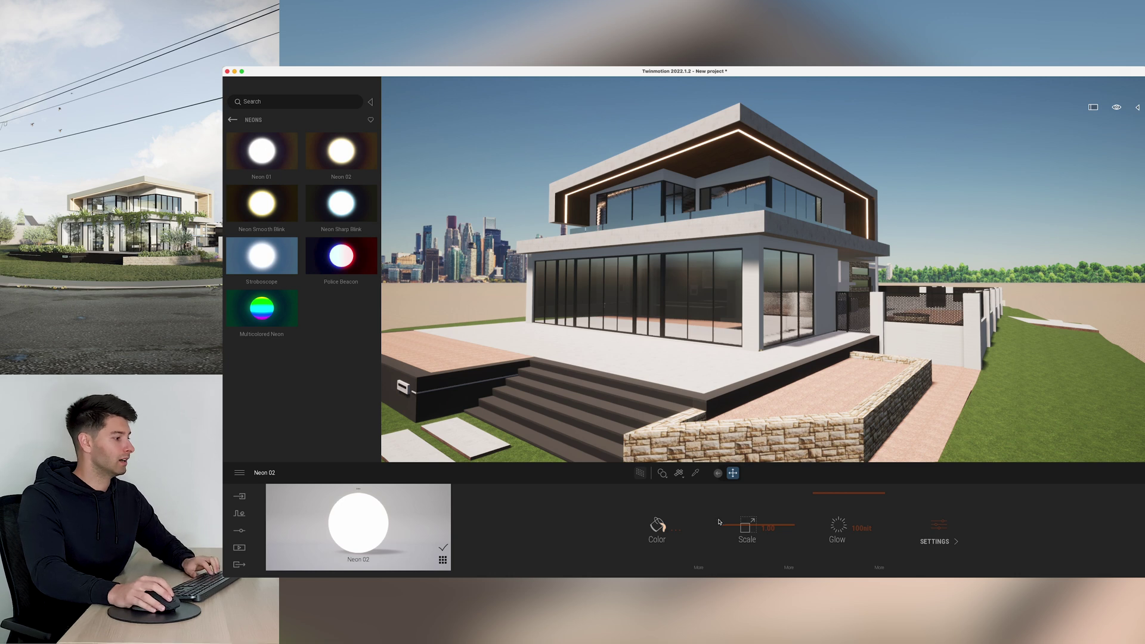
Lower the glow intensity of the Neon 02 light strip and adjust its glow temperature
{"action": "mouse_move", "coordinate": [838, 529]}
{"action": "left_mouse_down"}
{"action": "mouse_move", "coordinate": [825, 508]}
{"action": "mouse_move", "coordinate": [827, 537]}
{"action": "left_mouse_up"}
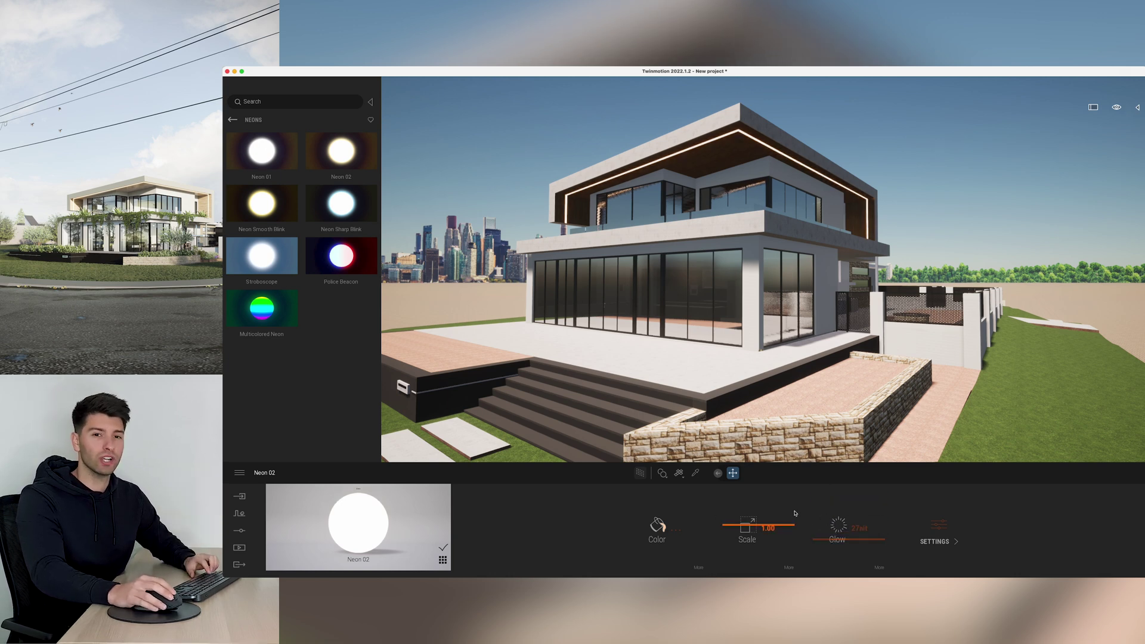
{"action": "left_click", "coordinate": [880, 567]}
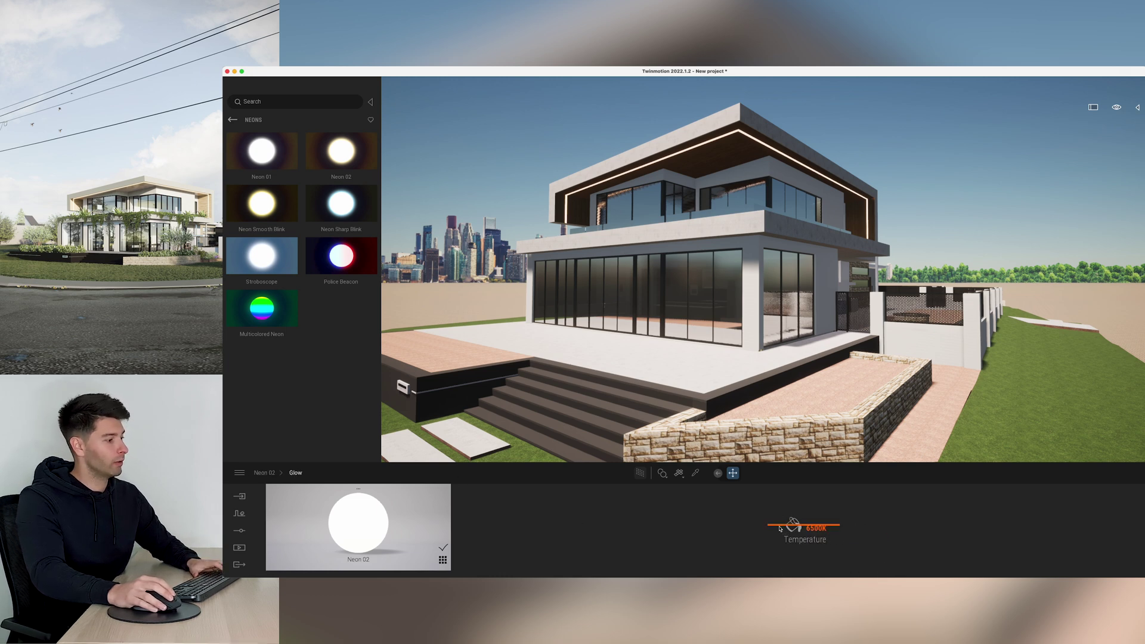
{"action": "mouse_move", "coordinate": [779, 529]}
{"action": "left_mouse_down"}
{"action": "mouse_move", "coordinate": [778, 539]}
{"action": "mouse_move", "coordinate": [777, 507]}
{"action": "left_mouse_up"}
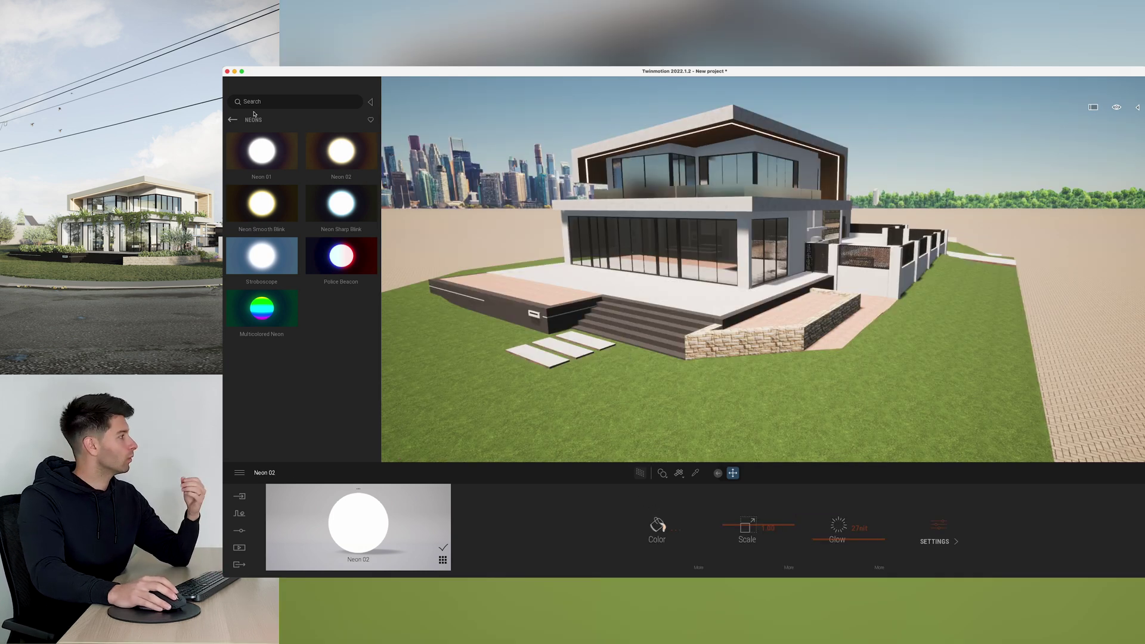
Place a Tropical palm 1 from the vegetation library's bushes on the lawn beside the stone planter
{"action": "left_click", "coordinate": [232, 121]}
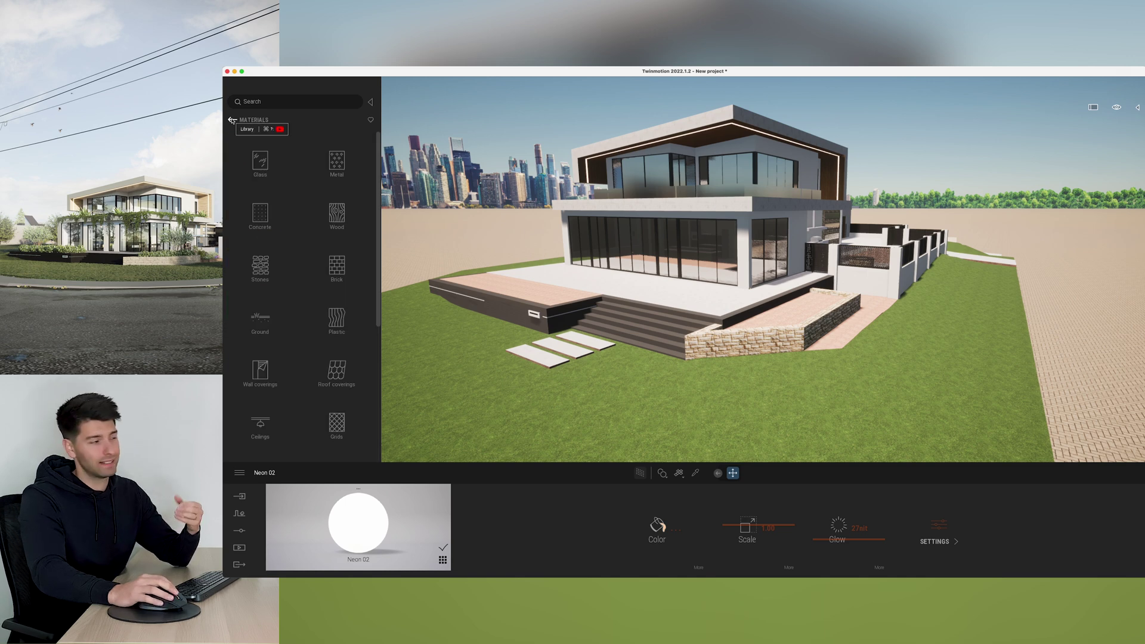
{"action": "left_click", "coordinate": [232, 121]}
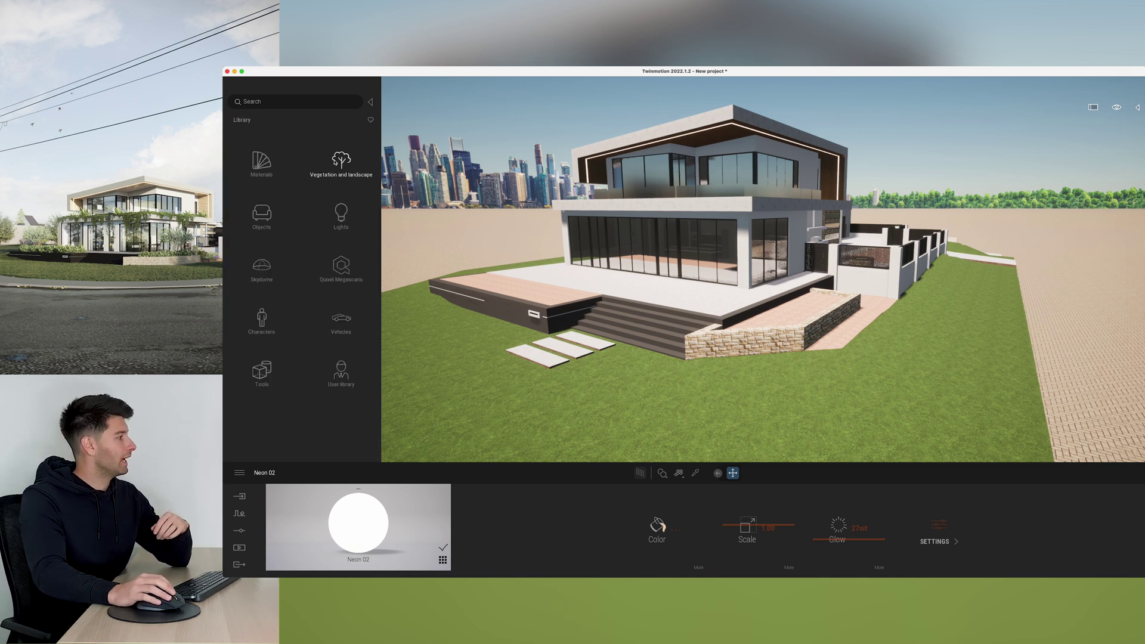
{"action": "left_click", "coordinate": [337, 161]}
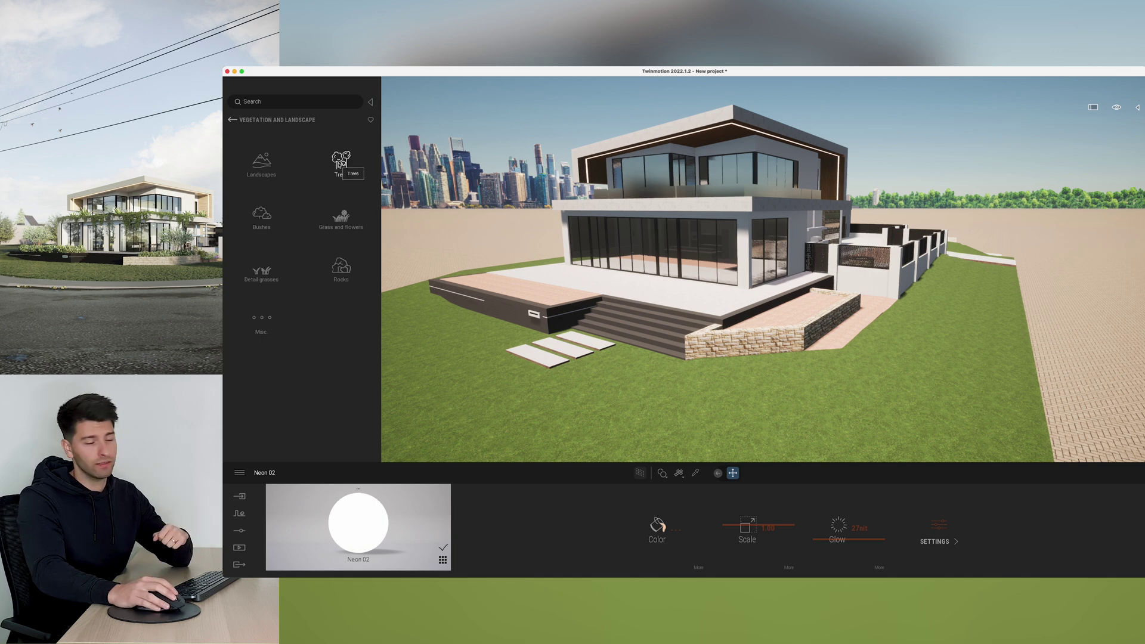
{"action": "left_click", "coordinate": [281, 214]}
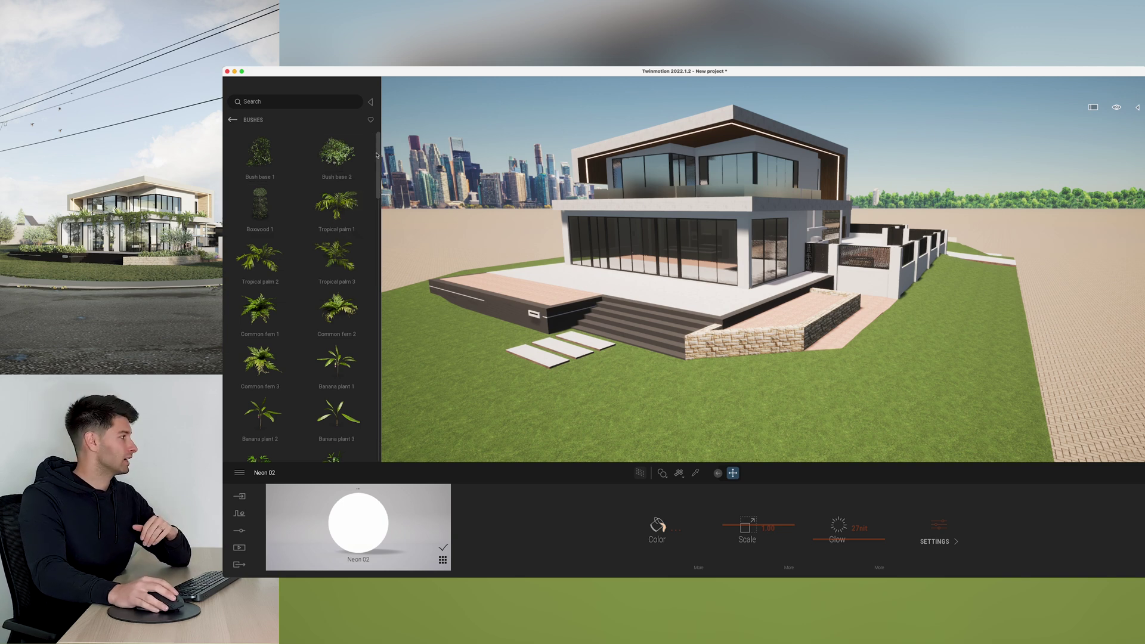
{"action": "scroll", "coordinate": [363, 334], "scroll_direction": "down", "scroll_amount": 10}
{"action": "scroll", "coordinate": [365, 391], "scroll_direction": "up", "scroll_amount": 10}
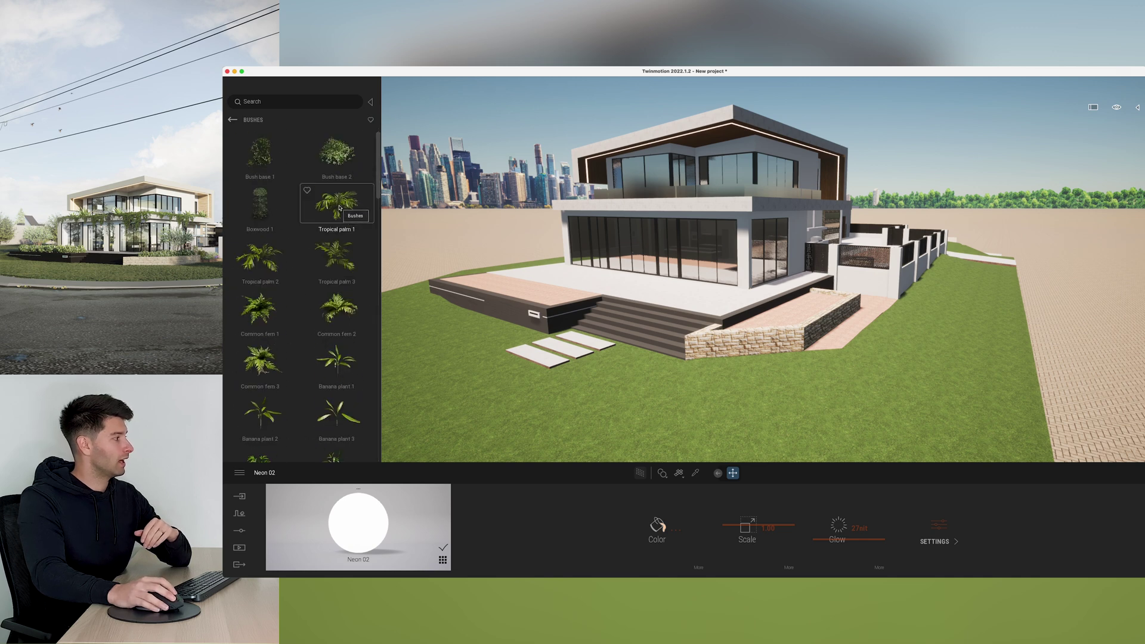
{"action": "left_click_drag", "start_coordinate": [339, 207], "coordinate": [580, 404]}
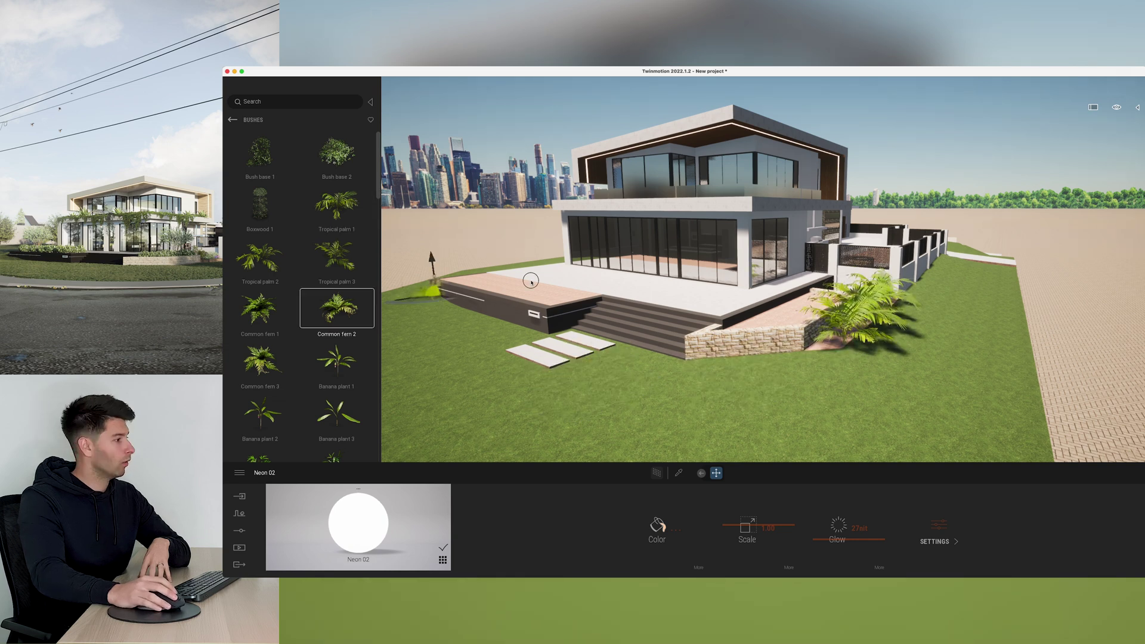
Place Common fern 2 in the stone planter and Common fern 1 in the planter beside the front steps
{"action": "left_click_drag", "start_coordinate": [529, 276], "coordinate": [768, 315]}
{"action": "left_click_drag", "start_coordinate": [251, 295], "coordinate": [557, 291]}
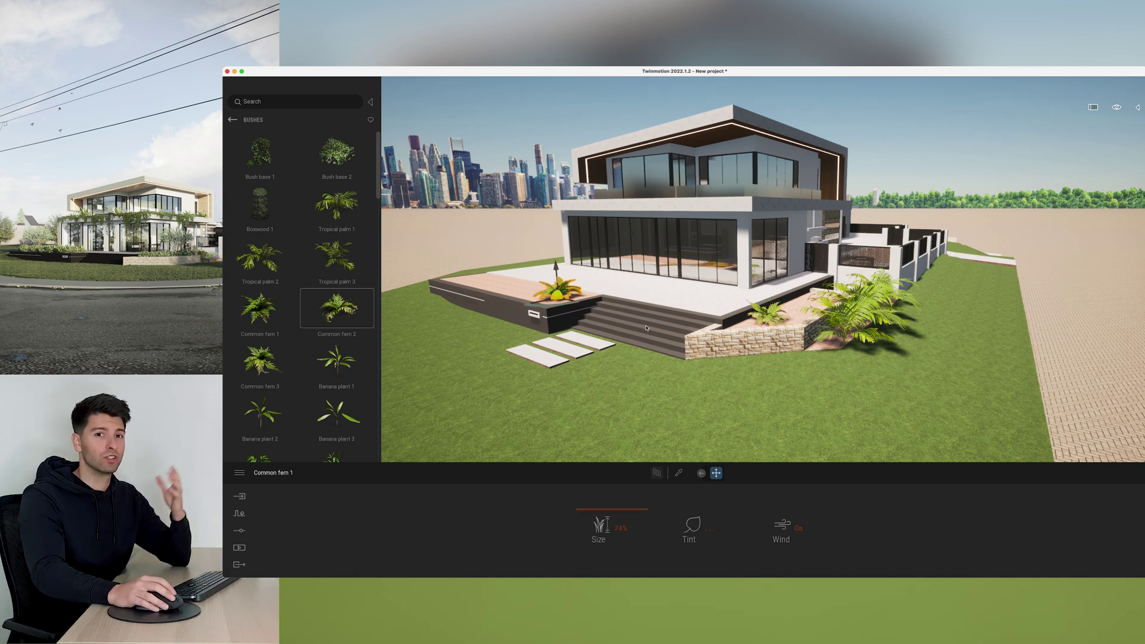
{"action": "key", "text": "Escape"}
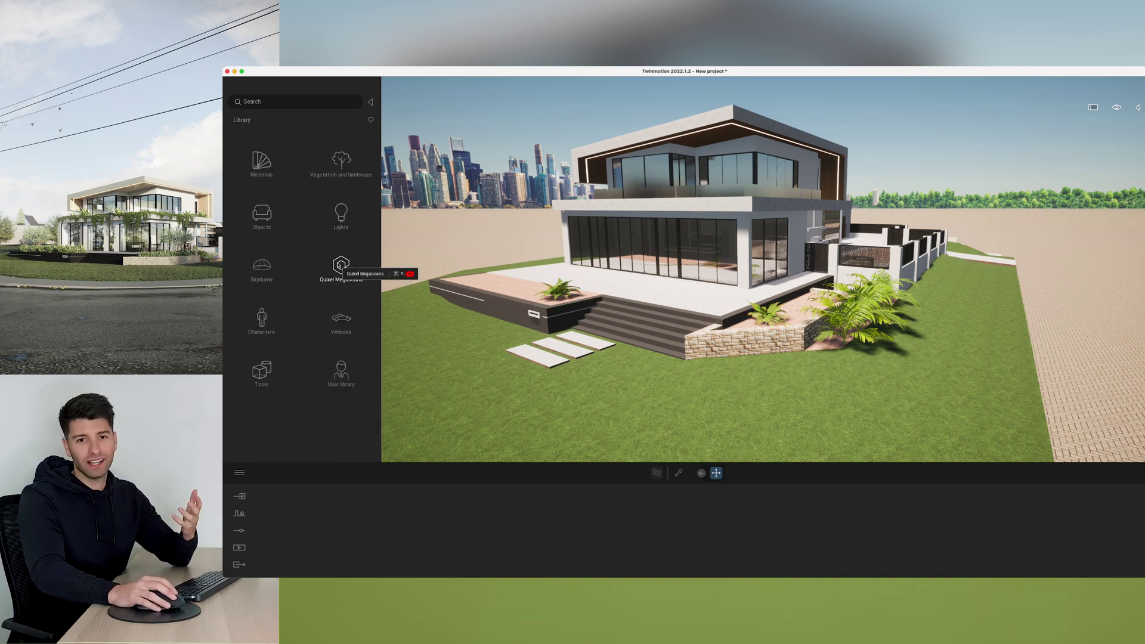
{"action": "left_click", "coordinate": [337, 280]}
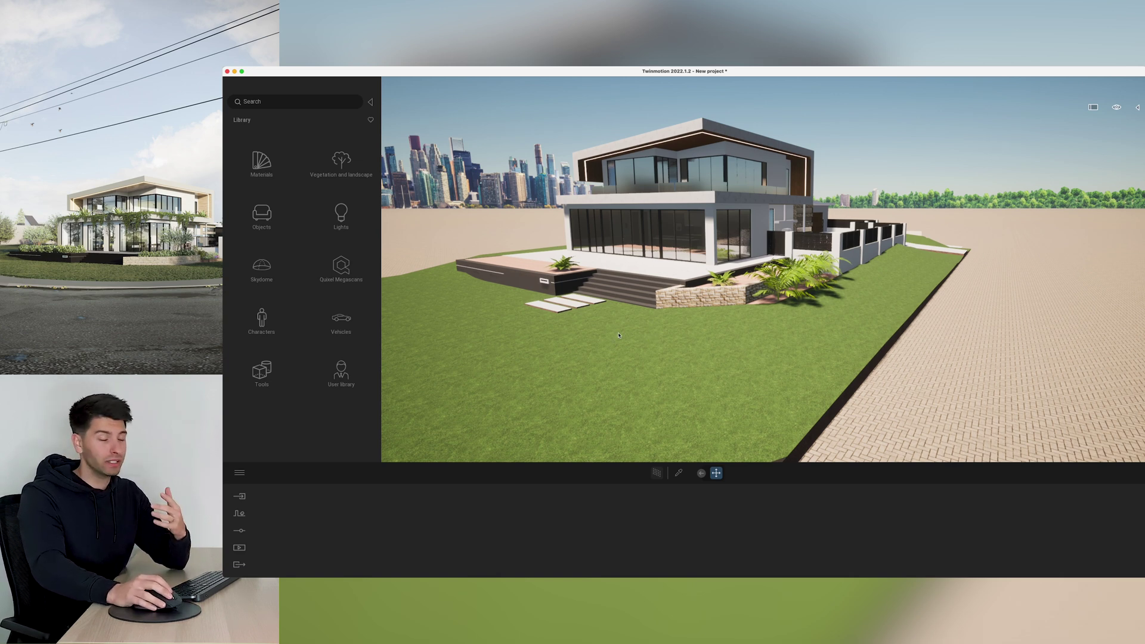
Set up vegetation painting with Long grass 03 from the grass and flowers library and activate the paint brush
{"action": "left_click_drag", "start_coordinate": [626, 354], "coordinate": [587, 284]}
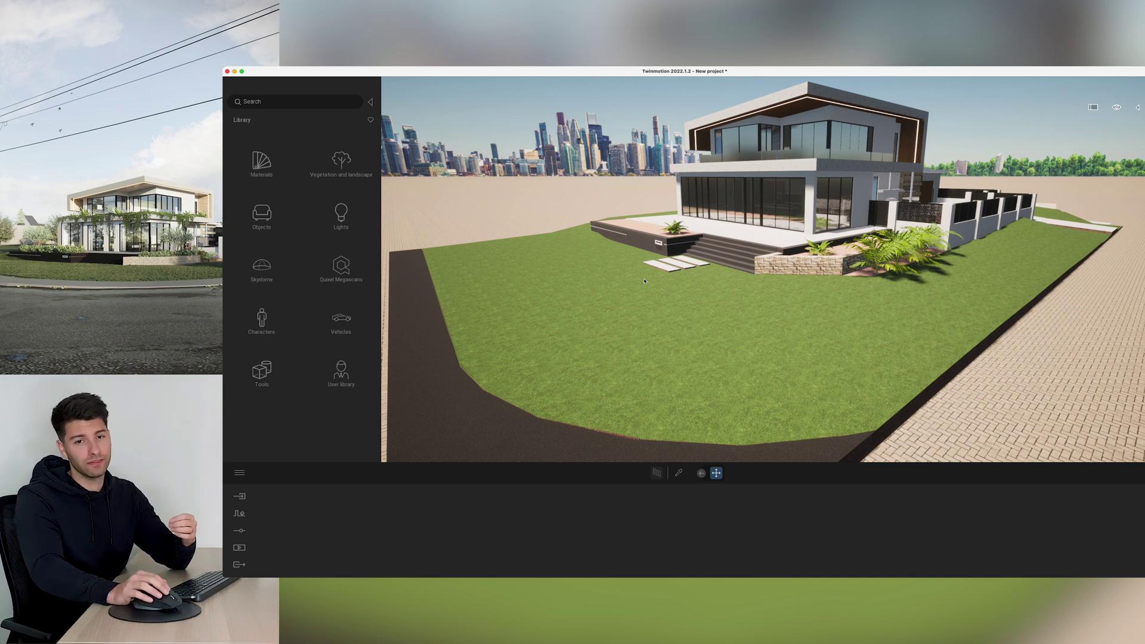
{"action": "left_click", "coordinate": [239, 515]}
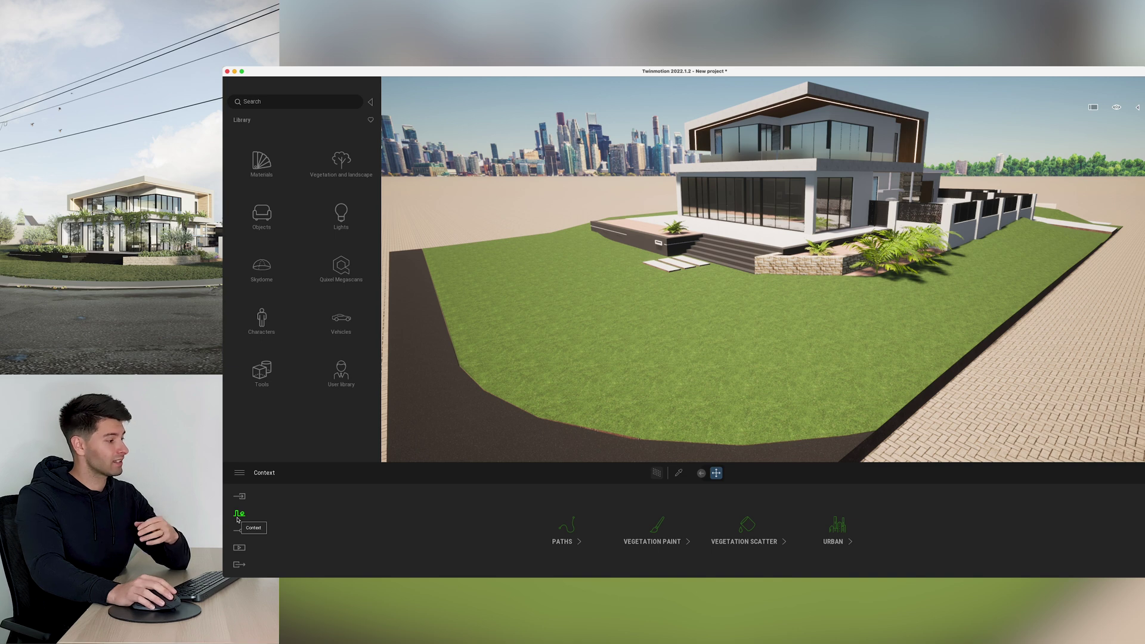
{"action": "left_click", "coordinate": [644, 529]}
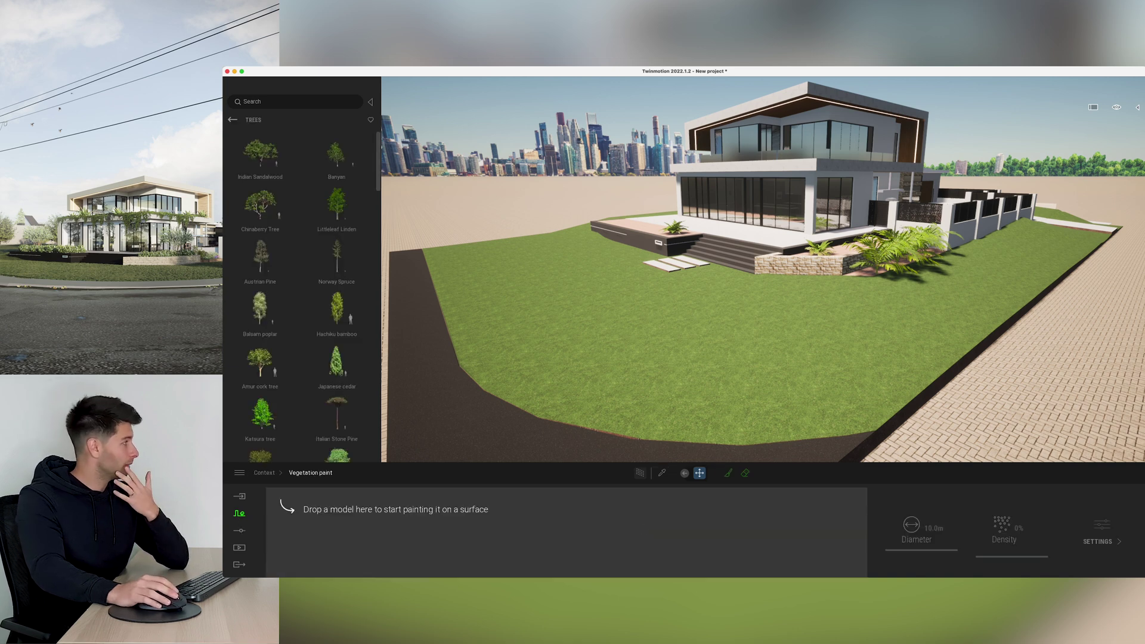
{"action": "left_click", "coordinate": [233, 120]}
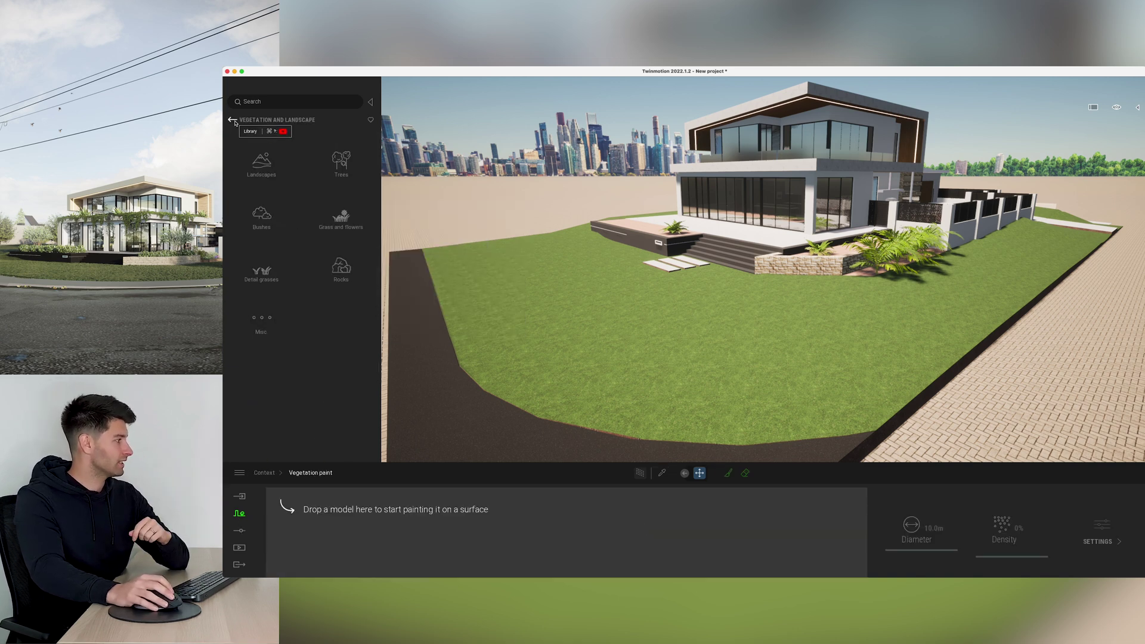
{"action": "left_click", "coordinate": [340, 217]}
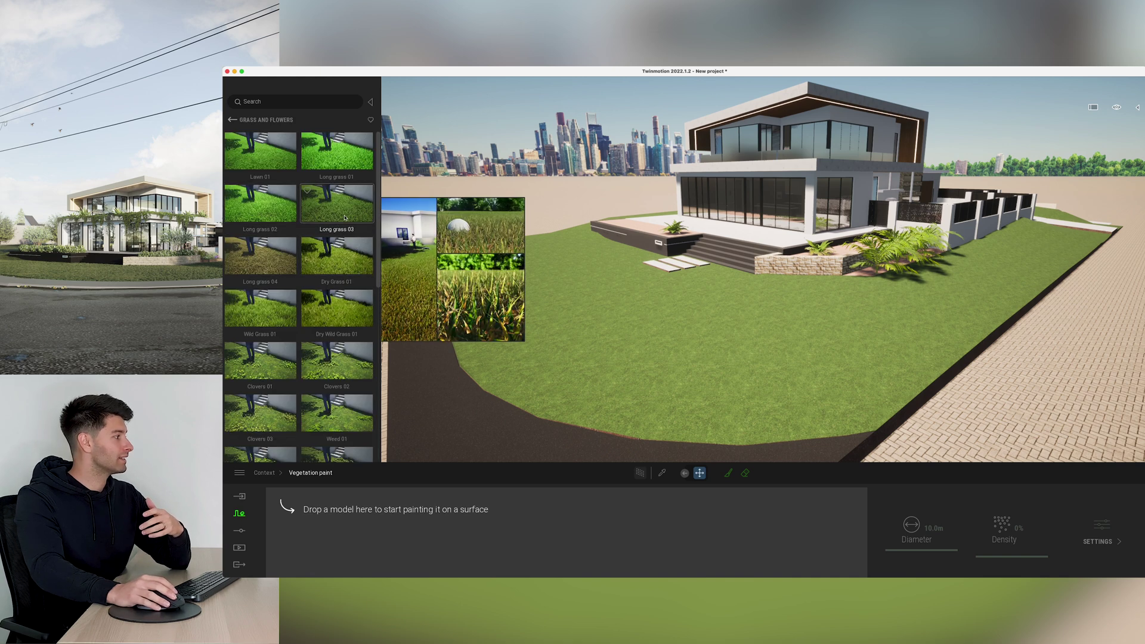
{"action": "mouse_move", "coordinate": [340, 208]}
{"action": "mouse_move", "coordinate": [339, 207]}
{"action": "left_mouse_down"}
{"action": "mouse_move", "coordinate": [332, 473]}
{"action": "mouse_move", "coordinate": [319, 498]}
{"action": "mouse_move", "coordinate": [327, 524]}
{"action": "mouse_move", "coordinate": [315, 524]}
{"action": "left_mouse_up"}
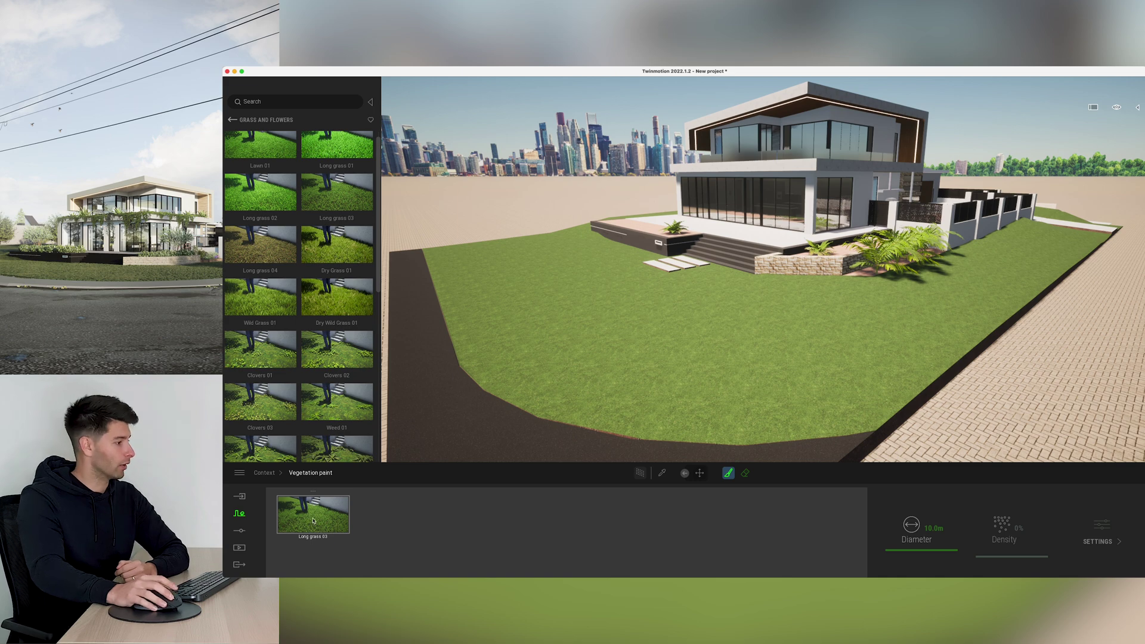
{"action": "left_click", "coordinate": [312, 520]}
{"action": "left_click", "coordinate": [727, 473]}
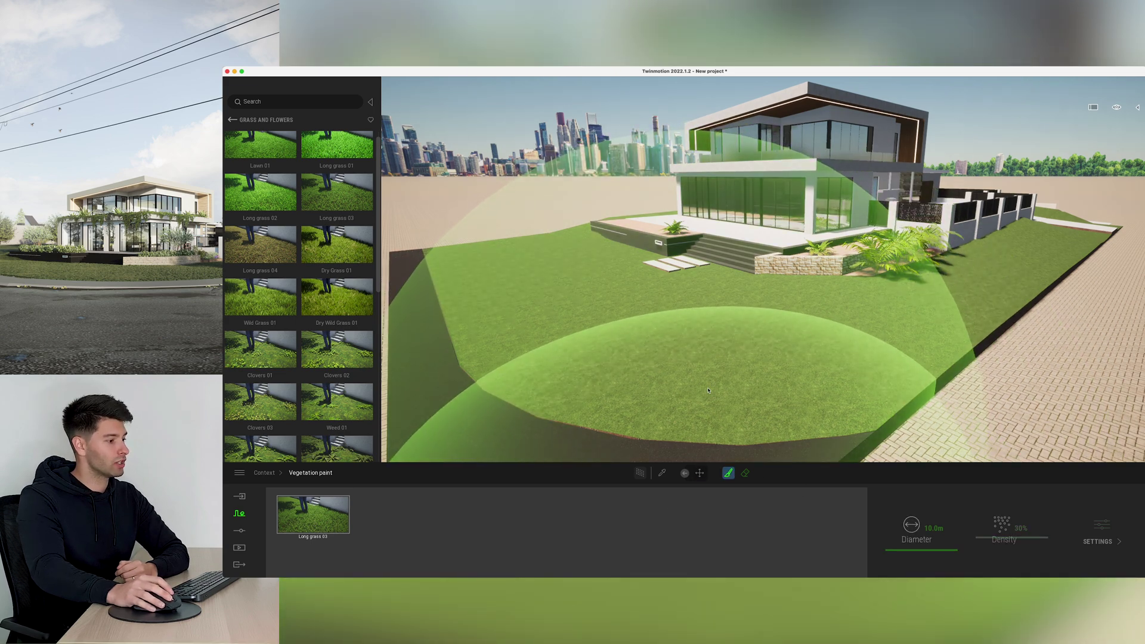
Paint Long grass 03 over the front part of the lawn with a 2.8 m brush and raise its density
{"action": "mouse_move", "coordinate": [954, 556]}
{"action": "left_mouse_down"}
{"action": "mouse_move", "coordinate": [925, 557]}
{"action": "mouse_move", "coordinate": [944, 557]}
{"action": "left_mouse_up"}
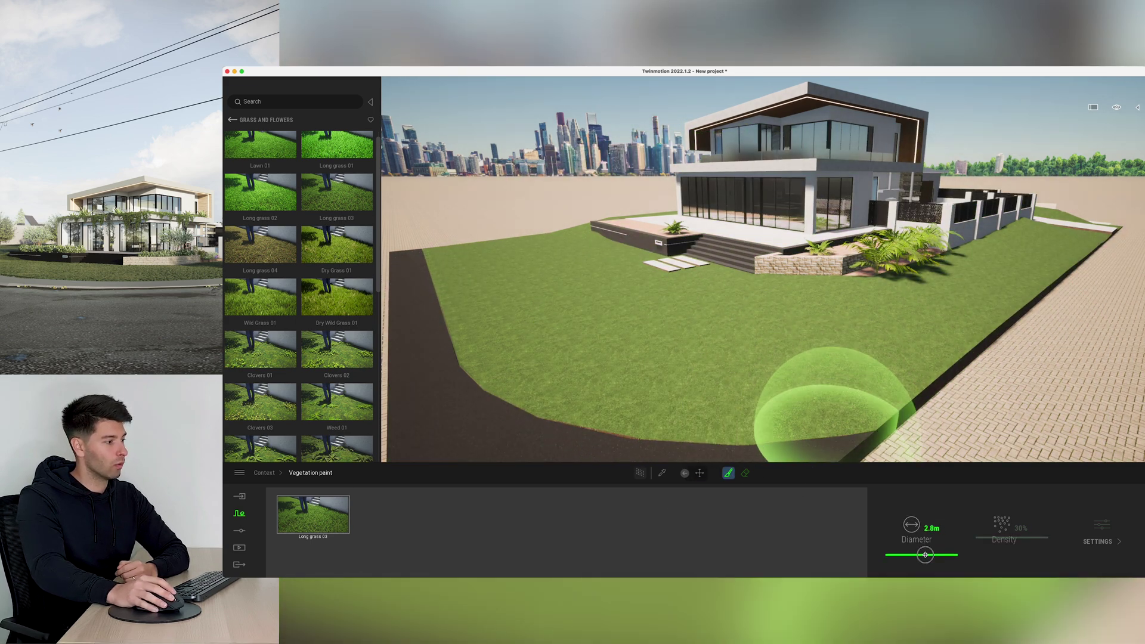
{"action": "mouse_move", "coordinate": [832, 386]}
{"action": "left_mouse_down"}
{"action": "mouse_move", "coordinate": [601, 378]}
{"action": "mouse_move", "coordinate": [532, 342]}
{"action": "mouse_move", "coordinate": [502, 290]}
{"action": "mouse_move", "coordinate": [645, 357]}
{"action": "mouse_move", "coordinate": [827, 357]}
{"action": "mouse_move", "coordinate": [728, 358]}
{"action": "mouse_move", "coordinate": [707, 344]}
{"action": "mouse_move", "coordinate": [738, 355]}
{"action": "left_mouse_up"}
{"action": "mouse_move", "coordinate": [739, 355]}
{"action": "right_mouse_down"}
{"action": "mouse_move", "coordinate": [728, 340]}
{"action": "mouse_move", "coordinate": [761, 301]}
{"action": "mouse_move", "coordinate": [843, 413]}
{"action": "right_mouse_up"}
{"action": "mouse_move", "coordinate": [869, 352]}
{"action": "left_mouse_down"}
{"action": "mouse_move", "coordinate": [537, 371]}
{"action": "mouse_move", "coordinate": [920, 358]}
{"action": "mouse_move", "coordinate": [924, 453]}
{"action": "left_mouse_up"}
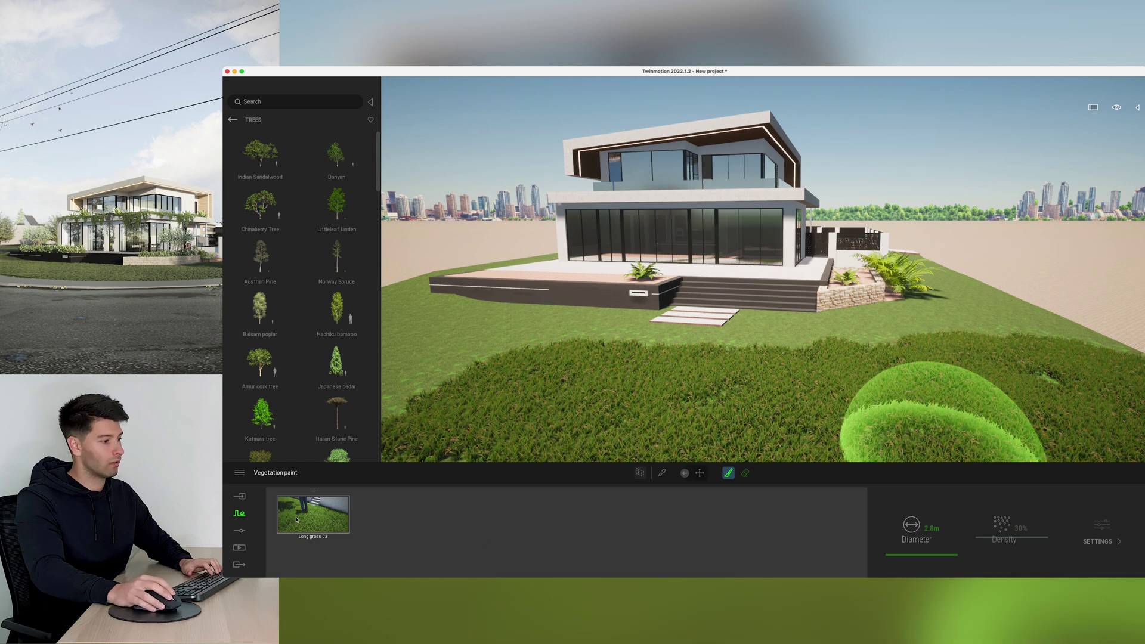
{"action": "left_click", "coordinate": [988, 540]}
{"action": "mouse_move", "coordinate": [988, 540]}
{"action": "left_mouse_down"}
{"action": "mouse_move", "coordinate": [981, 478]}
{"action": "mouse_move", "coordinate": [999, 531]}
{"action": "mouse_move", "coordinate": [994, 517]}
{"action": "mouse_move", "coordinate": [964, 532]}
{"action": "mouse_move", "coordinate": [978, 490]}
{"action": "left_mouse_up"}
Set the painted Long grass 03's size to 27% and adjust its dryness and mowing stripes
{"action": "double_click", "coordinate": [313, 514]}
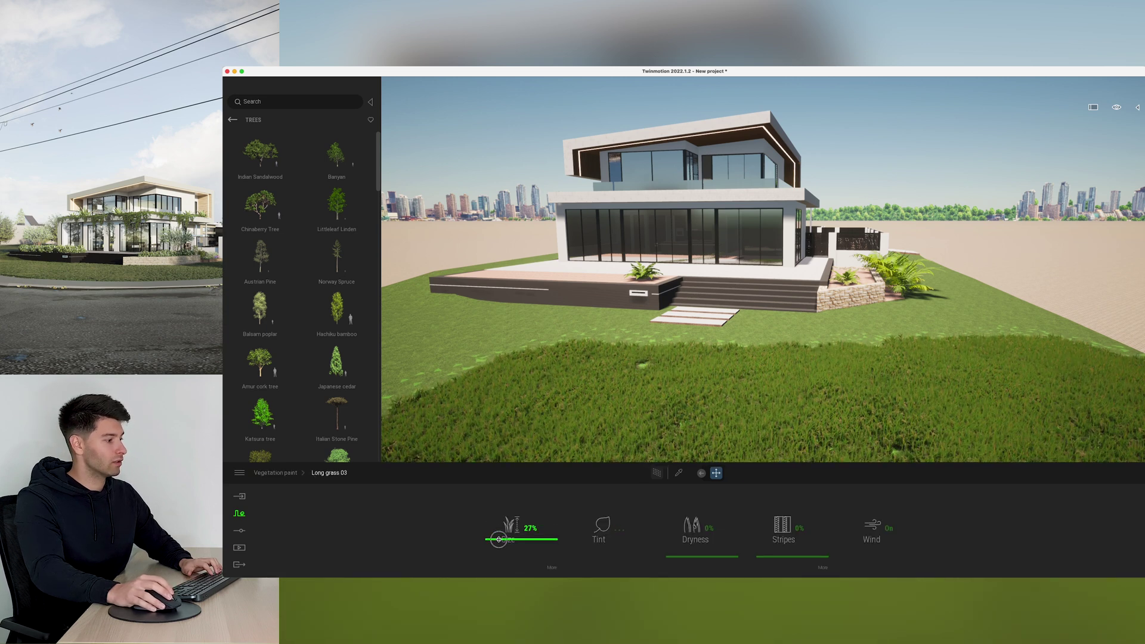
{"action": "left_click_drag", "start_coordinate": [692, 528], "coordinate": [679, 544]}
{"action": "left_click_drag", "start_coordinate": [784, 540], "coordinate": [744, 482]}
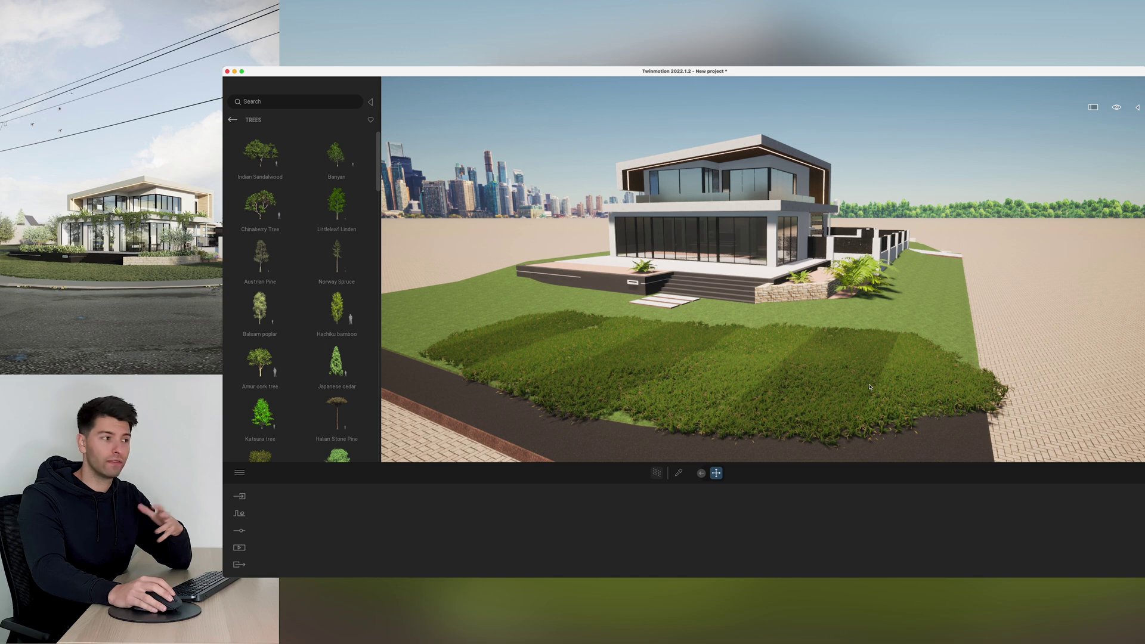
Extend the painted Long grass 03 across the lawn towards the house and along its fenced side
{"action": "left_click", "coordinate": [872, 376]}
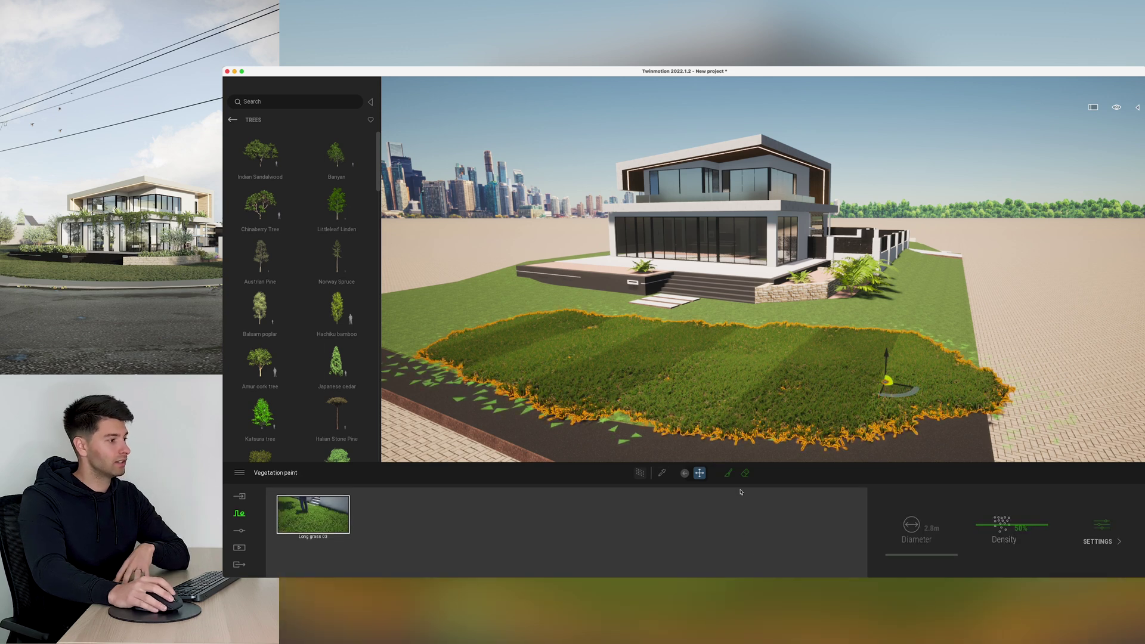
{"action": "left_click", "coordinate": [728, 473]}
{"action": "mouse_move", "coordinate": [859, 411]}
{"action": "left_mouse_down"}
{"action": "mouse_move", "coordinate": [900, 369]}
{"action": "mouse_move", "coordinate": [910, 326]}
{"action": "mouse_move", "coordinate": [826, 308]}
{"action": "mouse_move", "coordinate": [755, 327]}
{"action": "left_mouse_up"}
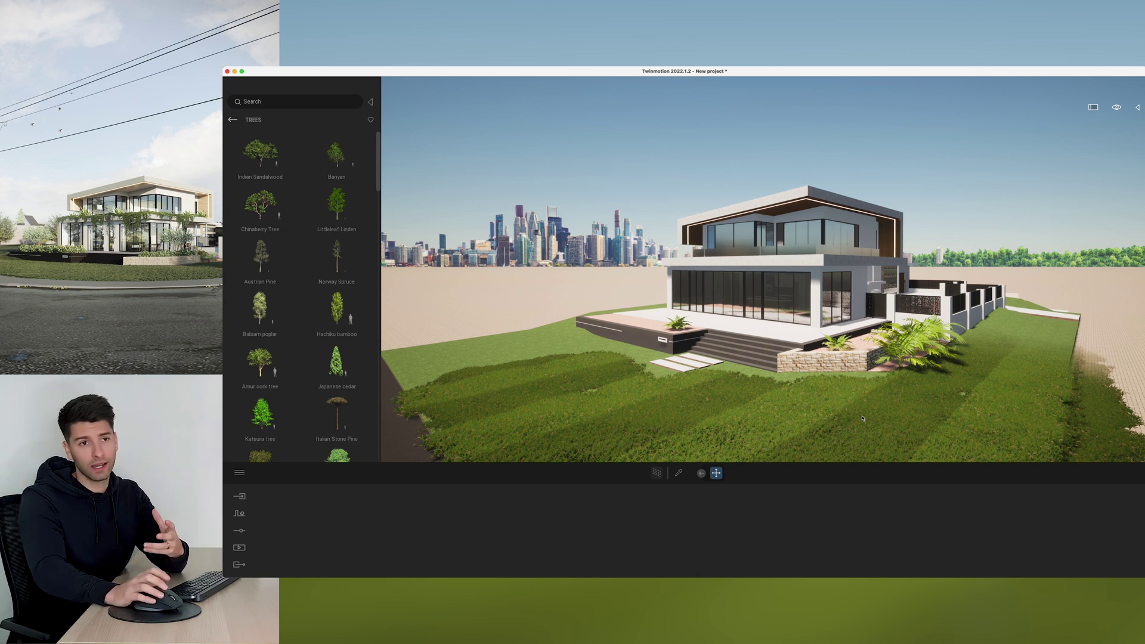
Download the Noon Cloudy 02 and Noon Cloudy 04 skydomes and apply Noon Cloudy 02 to the scene
{"action": "left_click", "coordinate": [233, 120]}
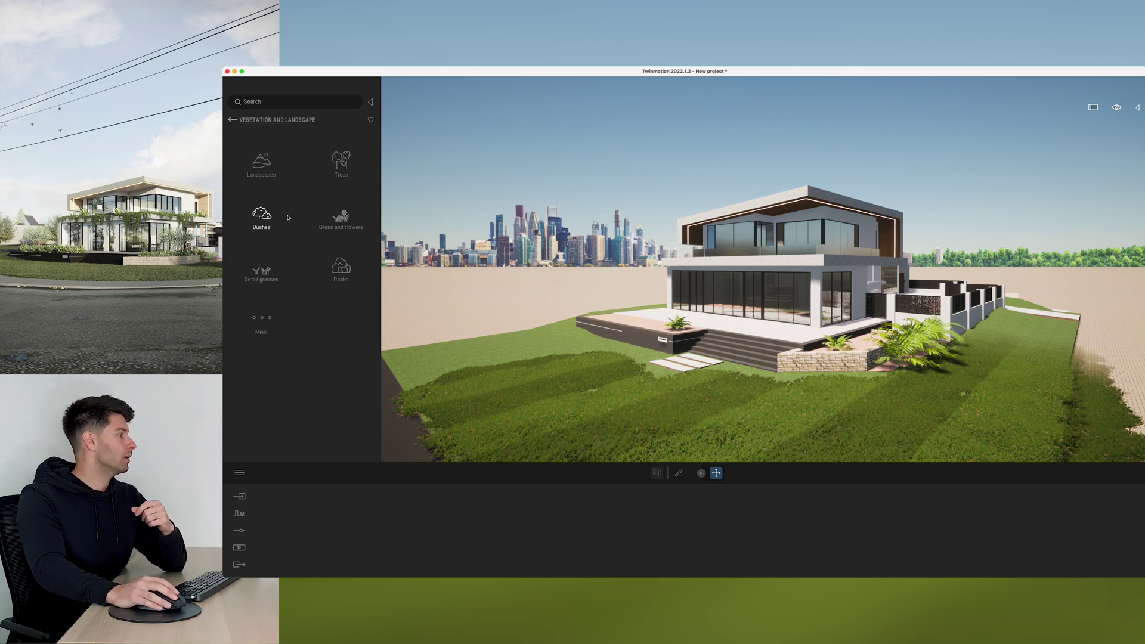
{"action": "left_click", "coordinate": [233, 120]}
{"action": "left_click", "coordinate": [260, 271]}
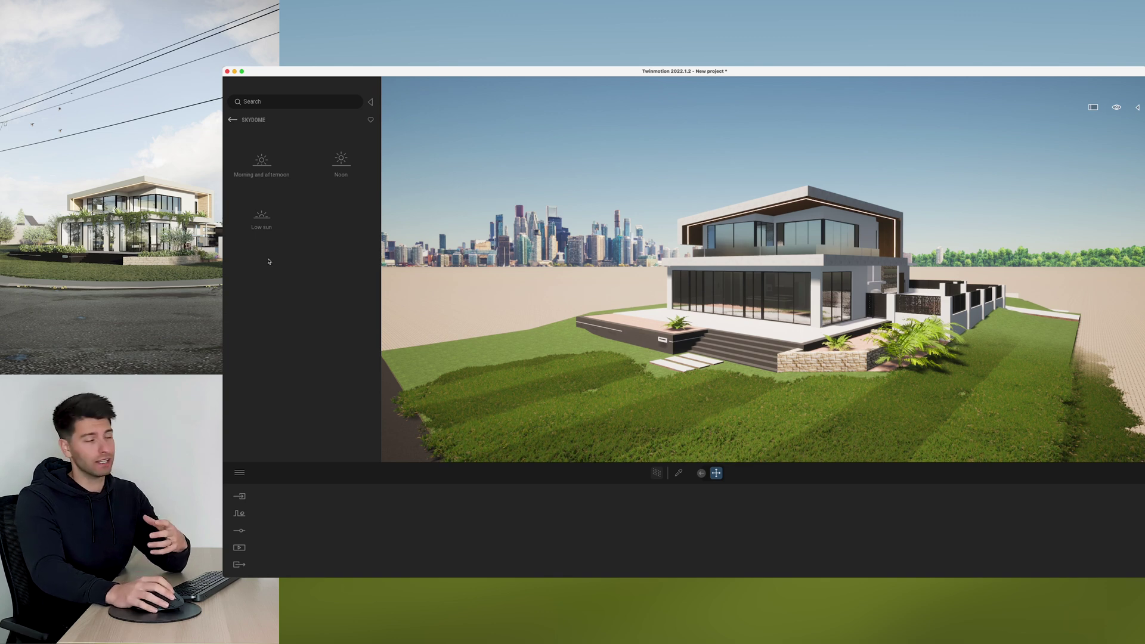
{"action": "left_click", "coordinate": [340, 161]}
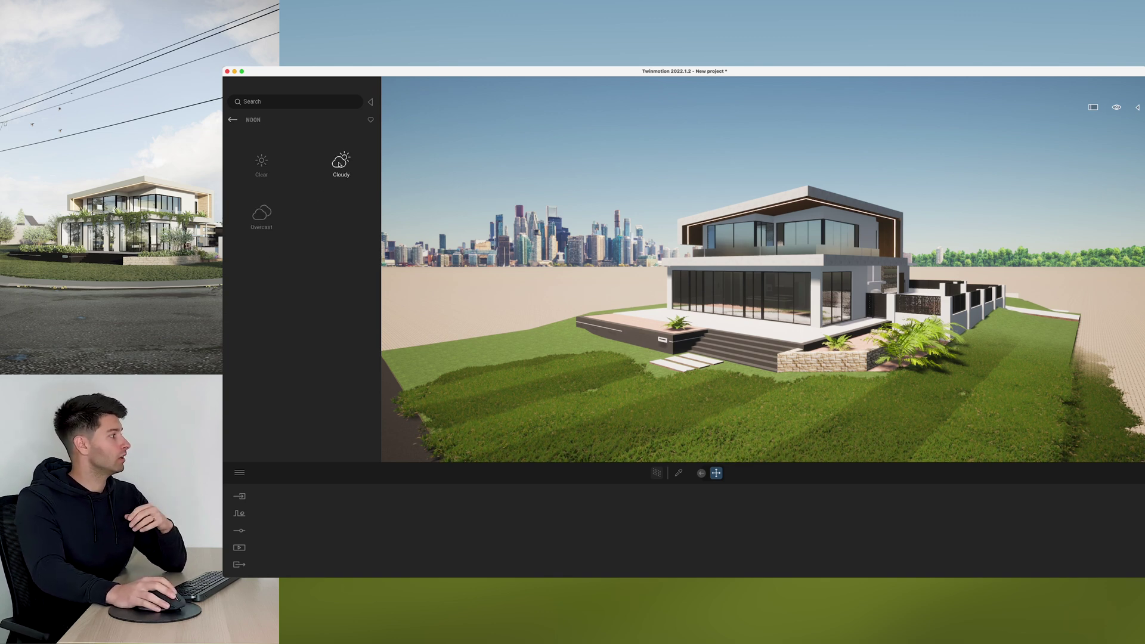
{"action": "left_click", "coordinate": [355, 193]}
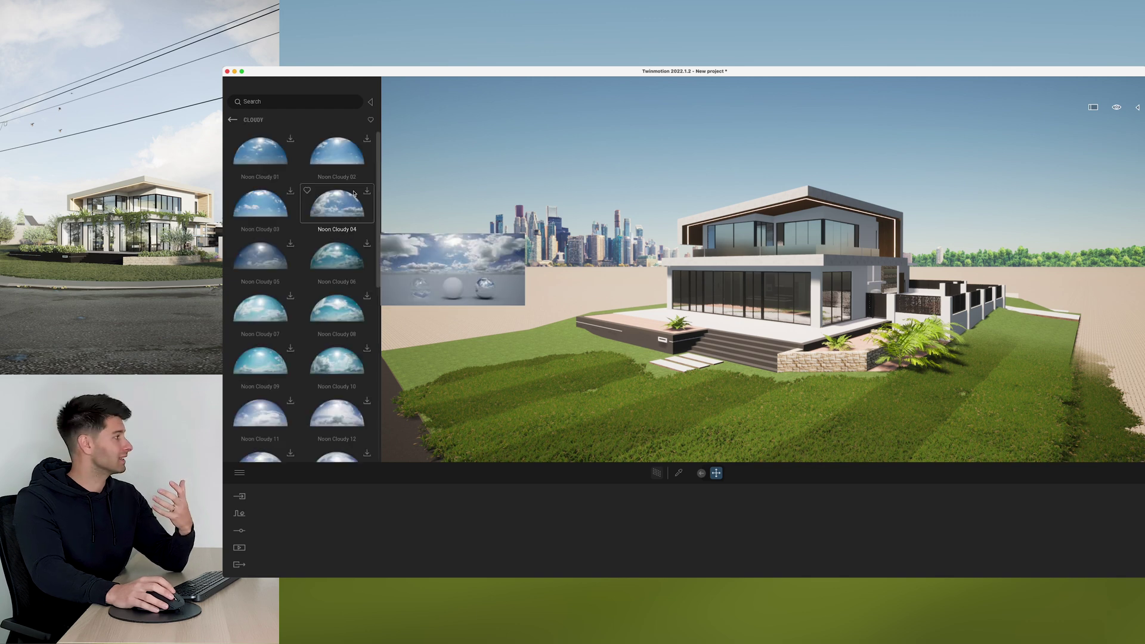
{"action": "mouse_move", "coordinate": [335, 265]}
{"action": "mouse_move", "coordinate": [367, 140]}
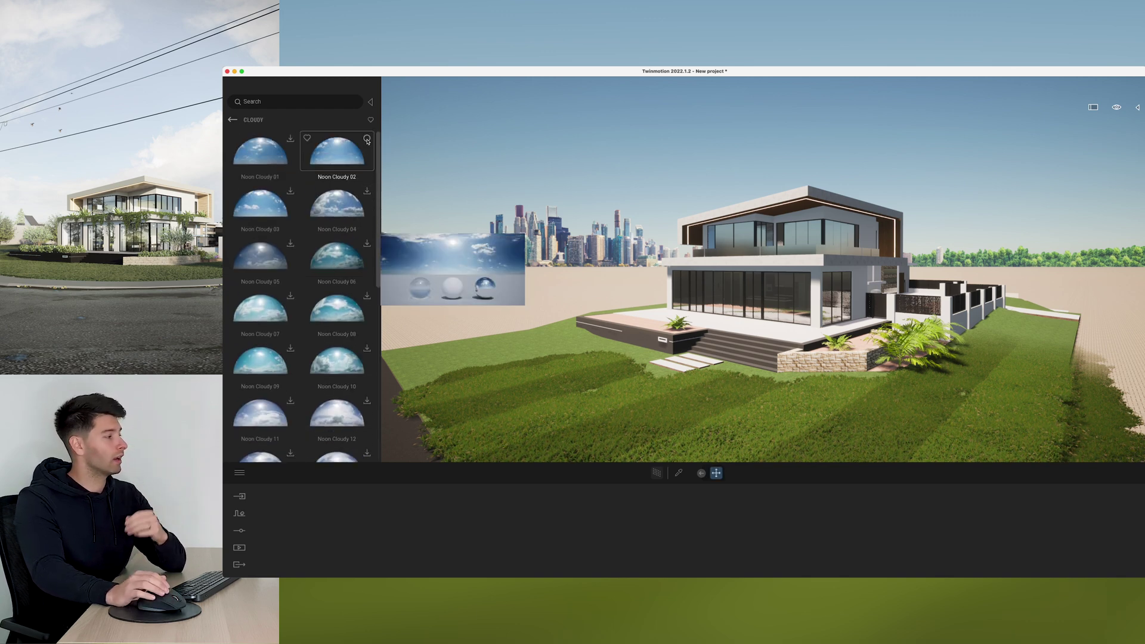
{"action": "left_click", "coordinate": [366, 191]}
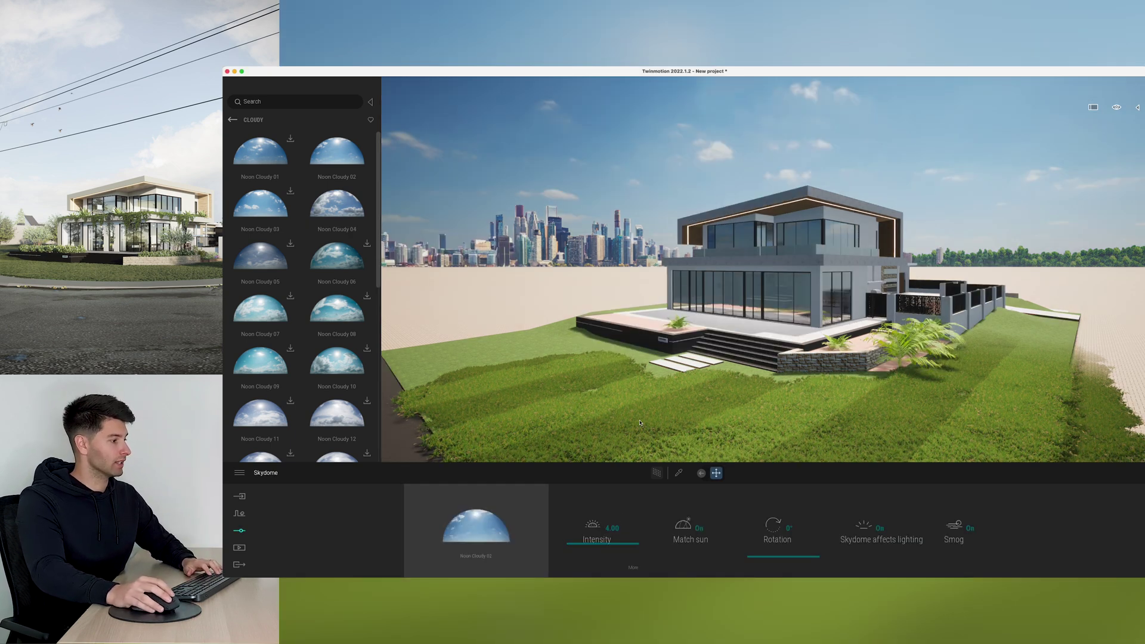
Rotate the skydome to 66° and try an intensity of 10
{"action": "mouse_move", "coordinate": [763, 544]}
{"action": "left_mouse_down"}
{"action": "mouse_move", "coordinate": [760, 517]}
{"action": "mouse_move", "coordinate": [765, 538]}
{"action": "left_mouse_up"}
{"action": "left_click_drag", "start_coordinate": [623, 544], "coordinate": [620, 528]}
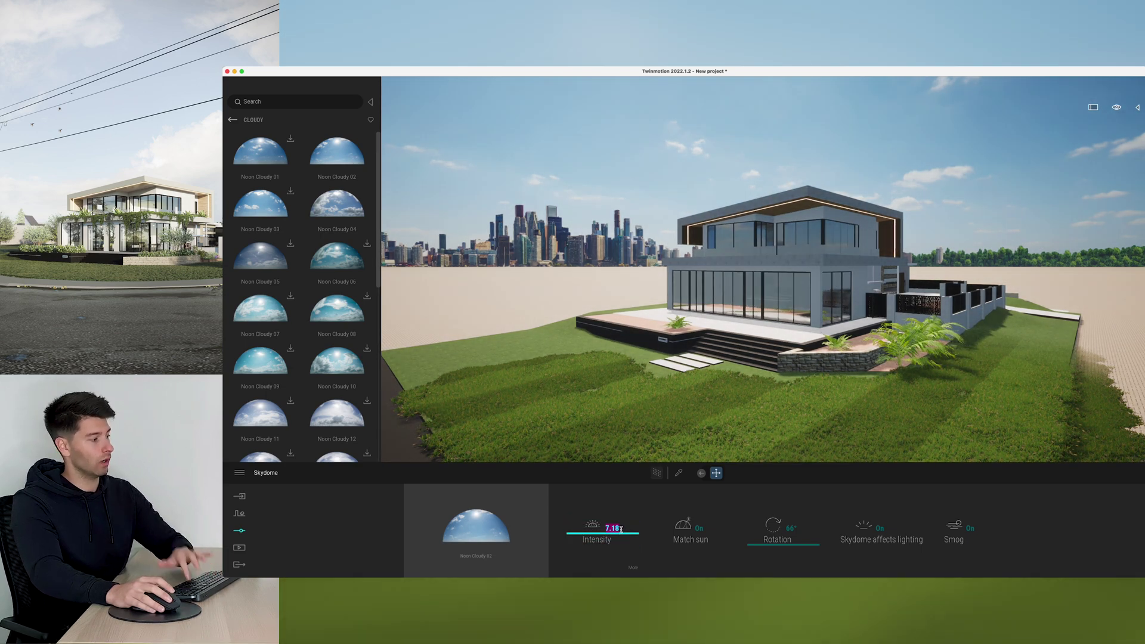
{"action": "type", "text": "10"}
{"action": "key", "text": "Return"}
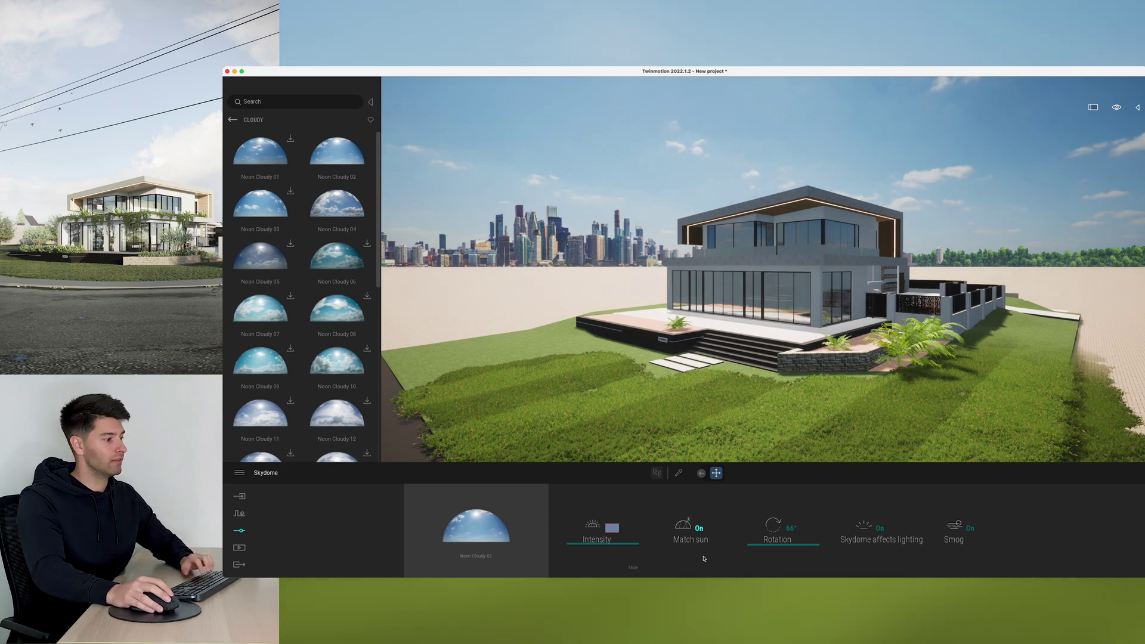
Set the skydome's rotation to 90° and its intensity to 4.00
{"action": "mouse_move", "coordinate": [755, 549]}
{"action": "left_mouse_down"}
{"action": "mouse_move", "coordinate": [758, 564]}
{"action": "mouse_move", "coordinate": [758, 521]}
{"action": "mouse_move", "coordinate": [757, 543]}
{"action": "left_mouse_up"}
{"action": "left_click_drag", "start_coordinate": [775, 370], "coordinate": [786, 356]}
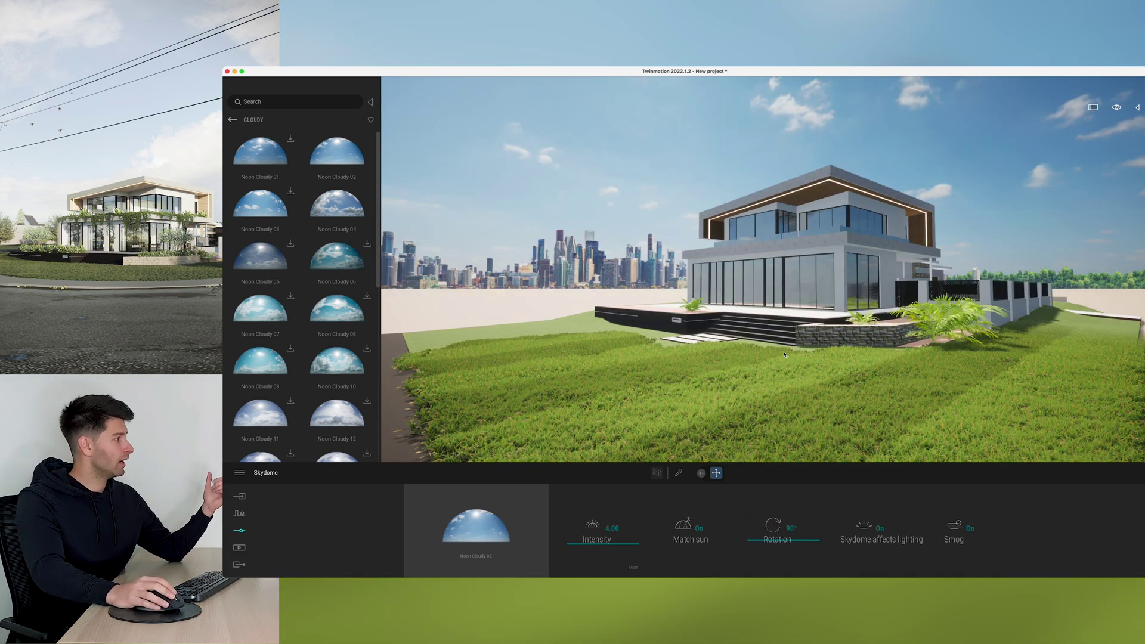
Replace the scene's skydome with Noon Cloudy 04 and check the house under the new sky up close
{"action": "mouse_move", "coordinate": [358, 223]}
{"action": "left_click_drag", "start_coordinate": [343, 207], "coordinate": [701, 365]}
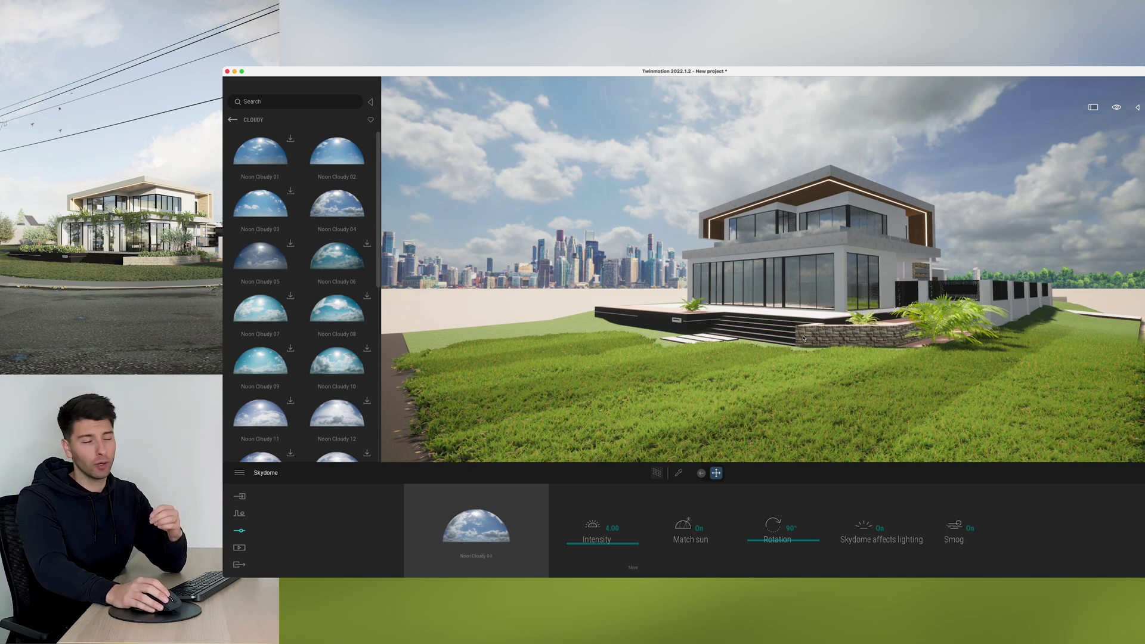
{"action": "left_click_drag", "start_coordinate": [815, 320], "coordinate": [706, 258]}
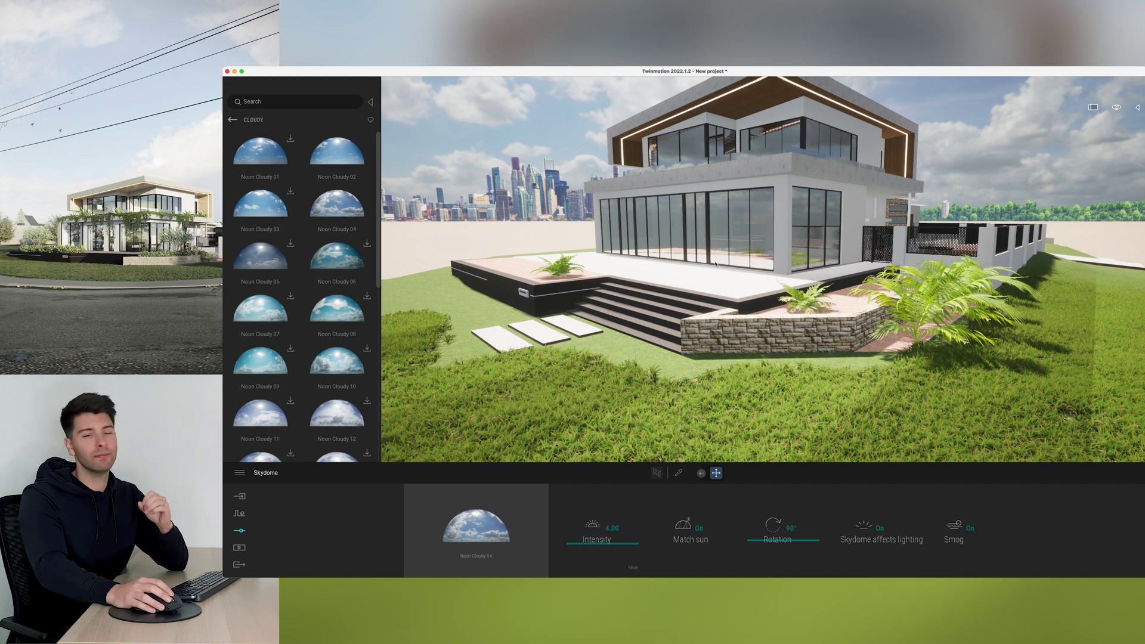
Look through the library's Quixel Megascans categories, the home objects and the full range of living room chairs
{"action": "left_click", "coordinate": [232, 119]}
{"action": "left_click", "coordinate": [232, 119]}
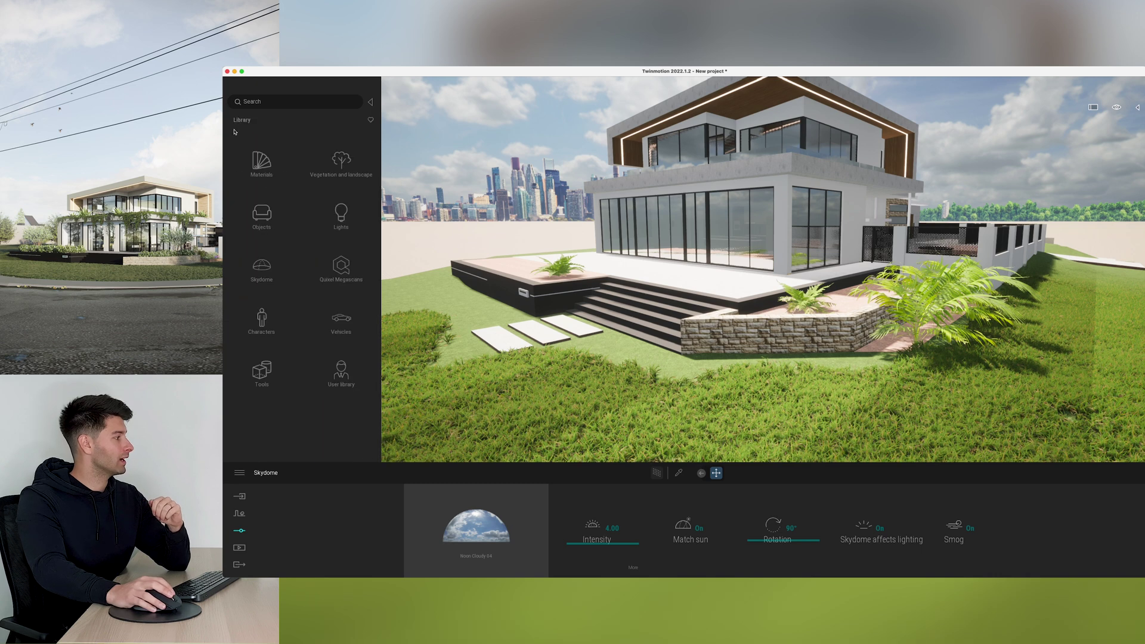
{"action": "left_click", "coordinate": [331, 275]}
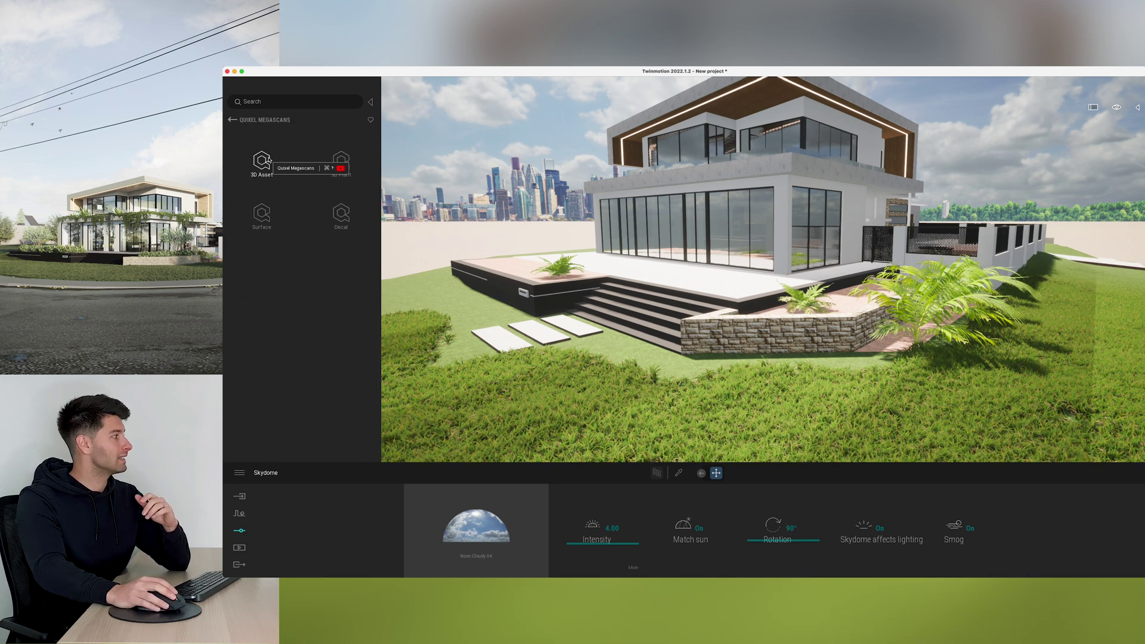
{"action": "left_click", "coordinate": [233, 119]}
{"action": "left_click", "coordinate": [261, 215]}
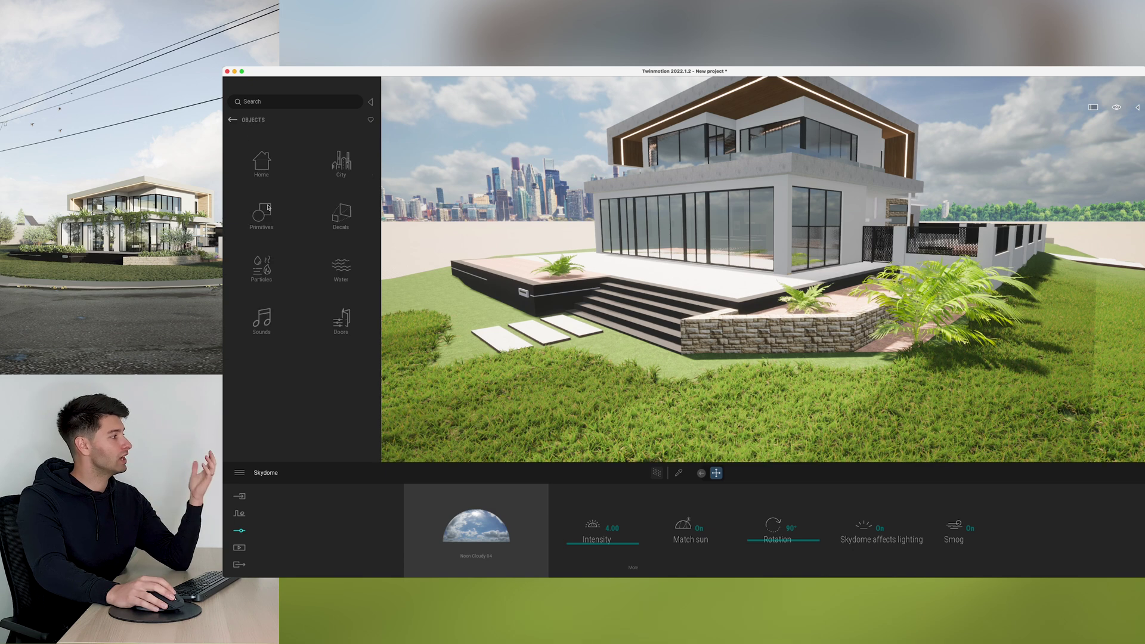
{"action": "left_click", "coordinate": [265, 162]}
{"action": "left_click", "coordinate": [332, 226]}
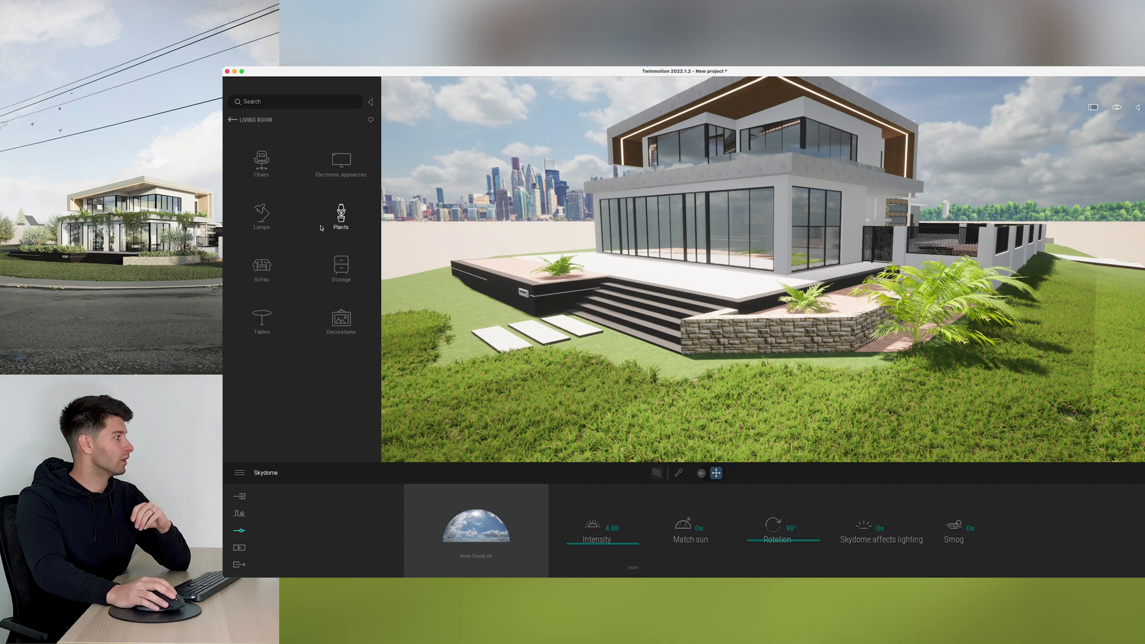
{"action": "left_click", "coordinate": [263, 164]}
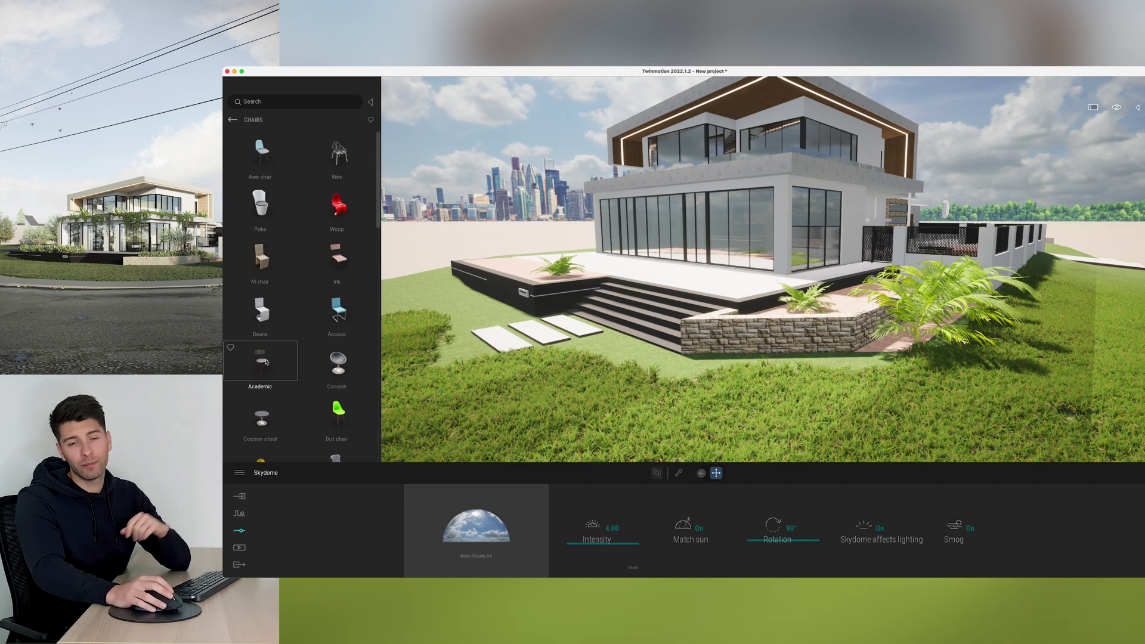
{"action": "scroll", "coordinate": [310, 332], "scroll_direction": "down", "scroll_amount": 10}
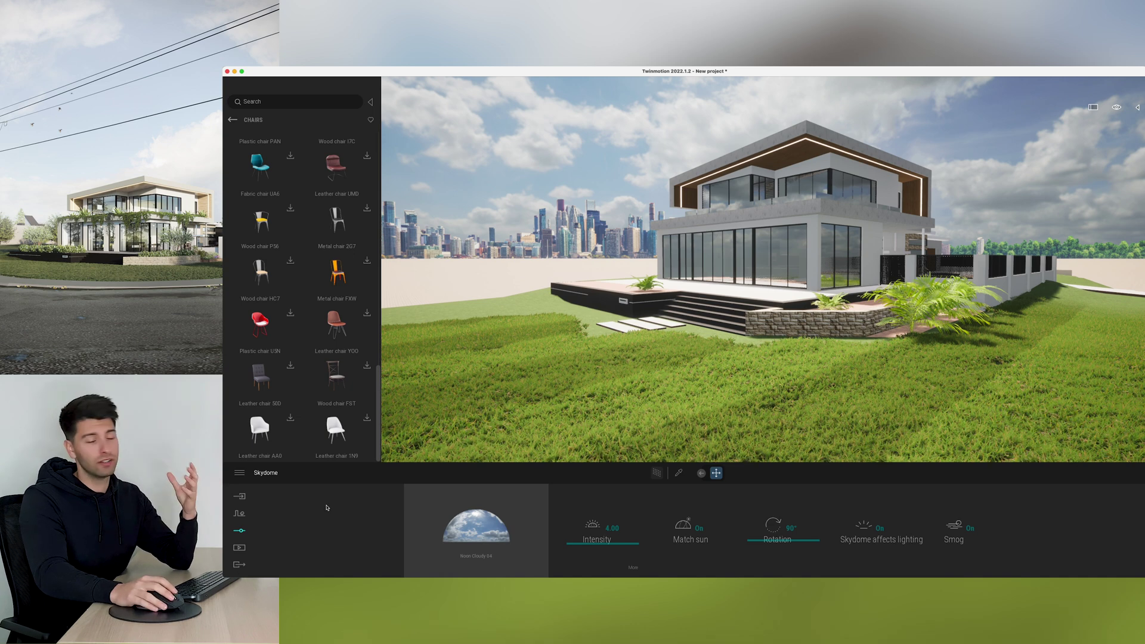
Create a still image from the current view of the house and shift the camera sideways
{"action": "left_click", "coordinate": [239, 548]}
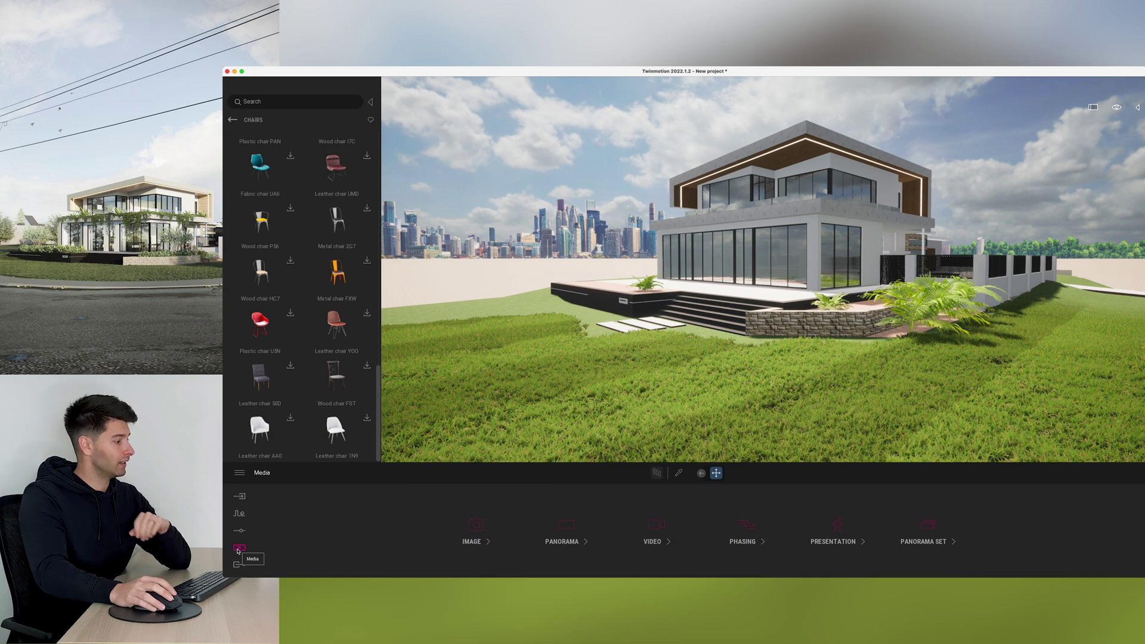
{"action": "left_click", "coordinate": [472, 526]}
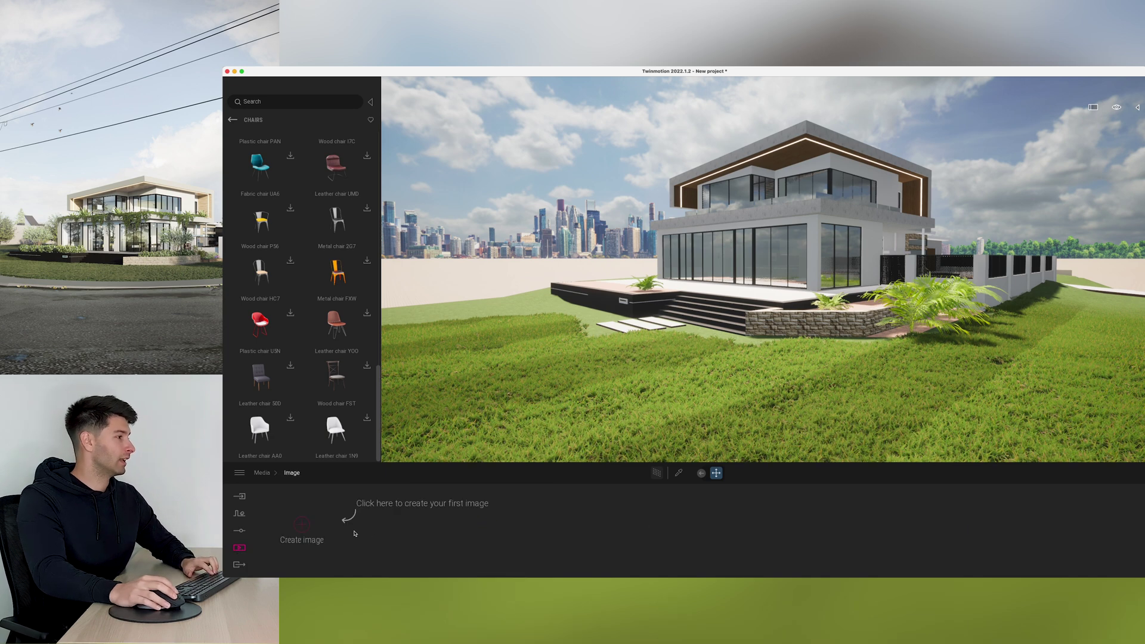
{"action": "left_click", "coordinate": [302, 525]}
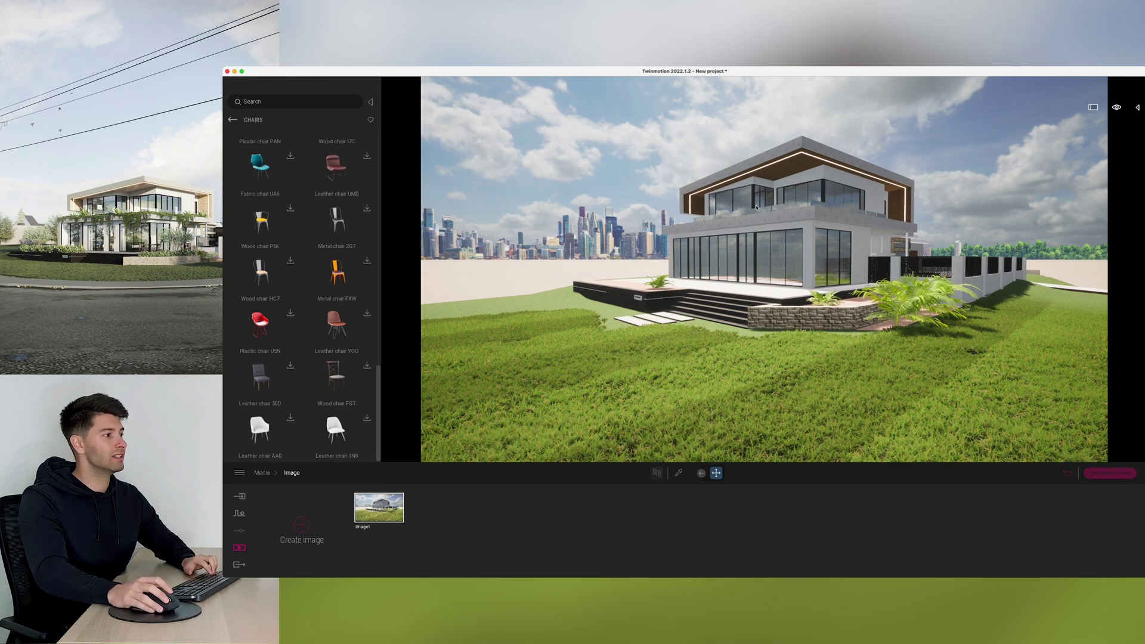
{"action": "key", "text": "Left"}
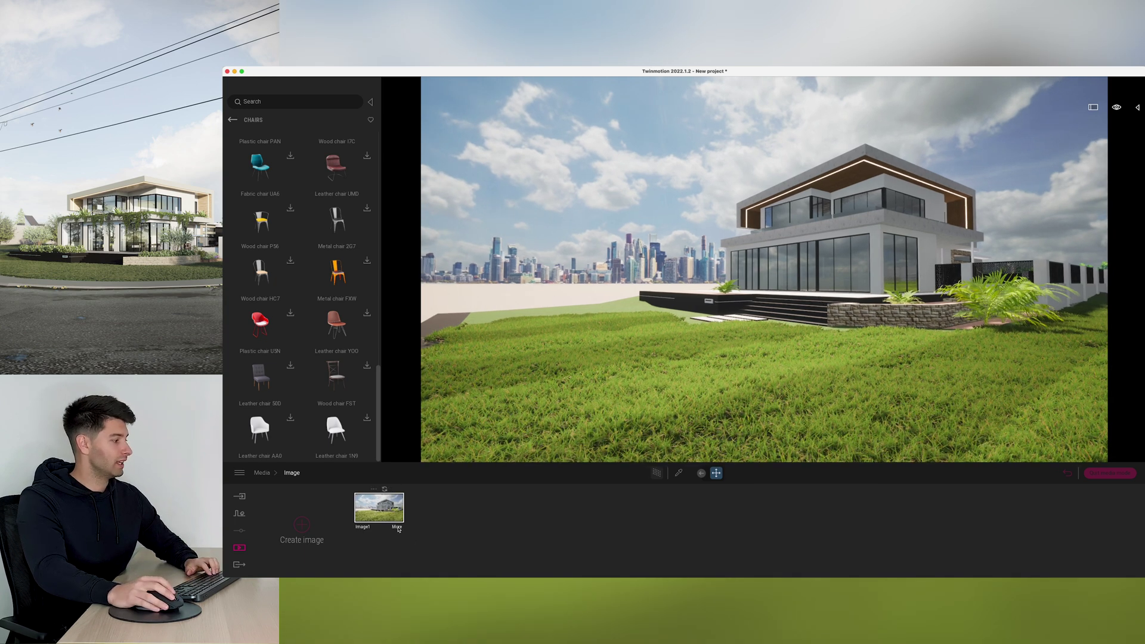
Narrow the image camera's field of view to about 65 and reframe the house across the lawn
{"action": "left_click", "coordinate": [398, 529]}
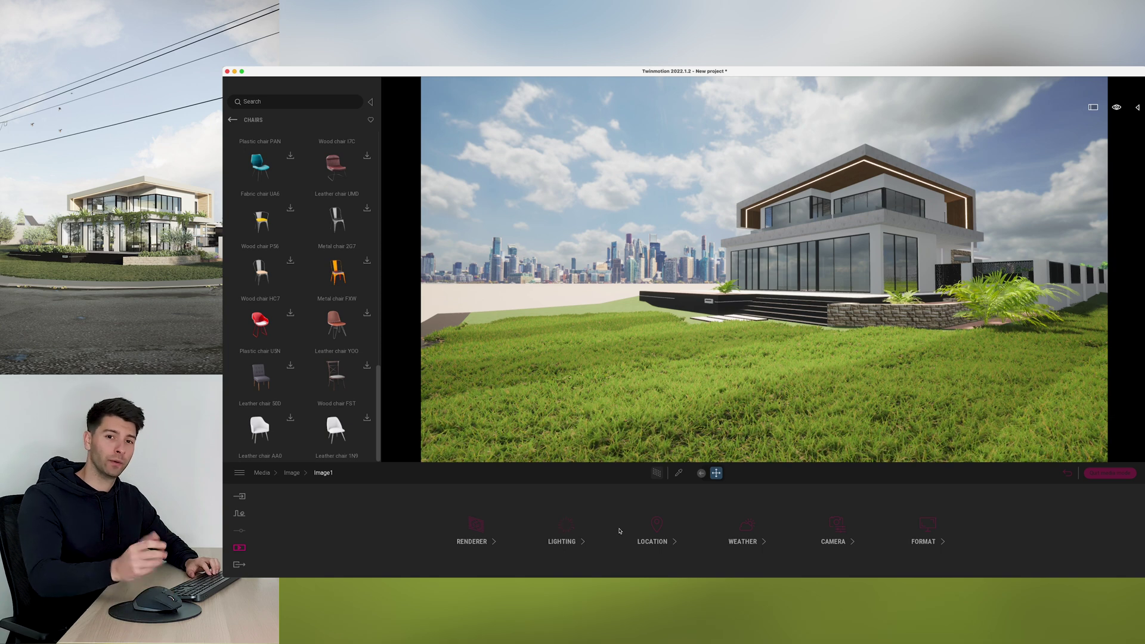
{"action": "left_click", "coordinate": [833, 534]}
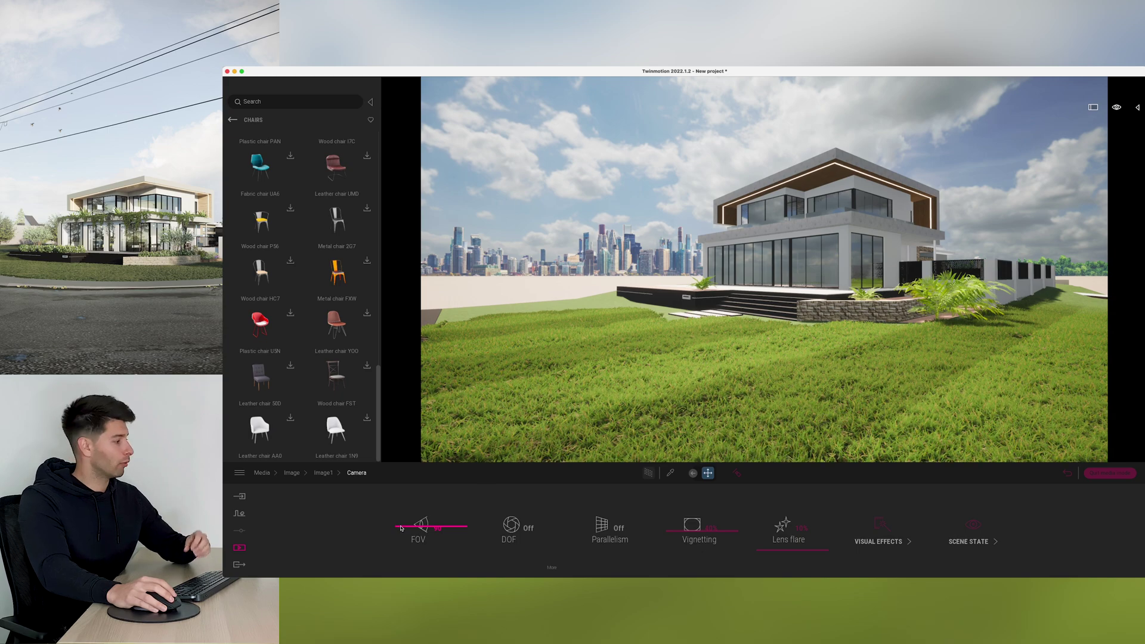
{"action": "mouse_move", "coordinate": [400, 527]}
{"action": "left_mouse_down"}
{"action": "mouse_move", "coordinate": [403, 501]}
{"action": "mouse_move", "coordinate": [398, 538]}
{"action": "left_mouse_up"}
{"action": "key", "text": "Down"}
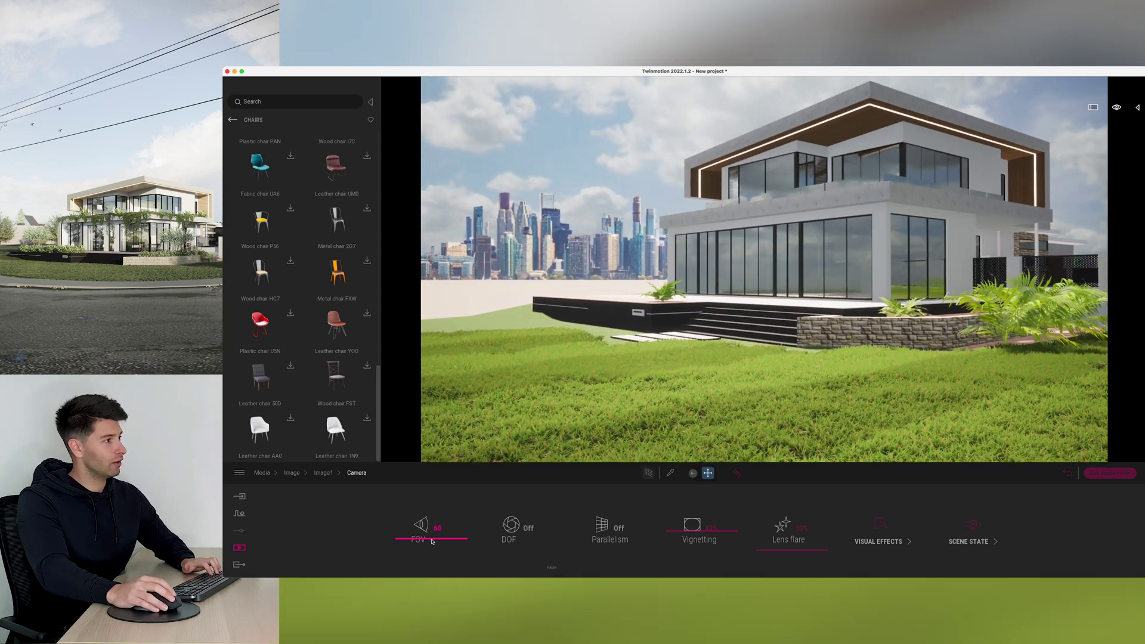
{"action": "left_click_drag", "start_coordinate": [407, 540], "coordinate": [406, 536]}
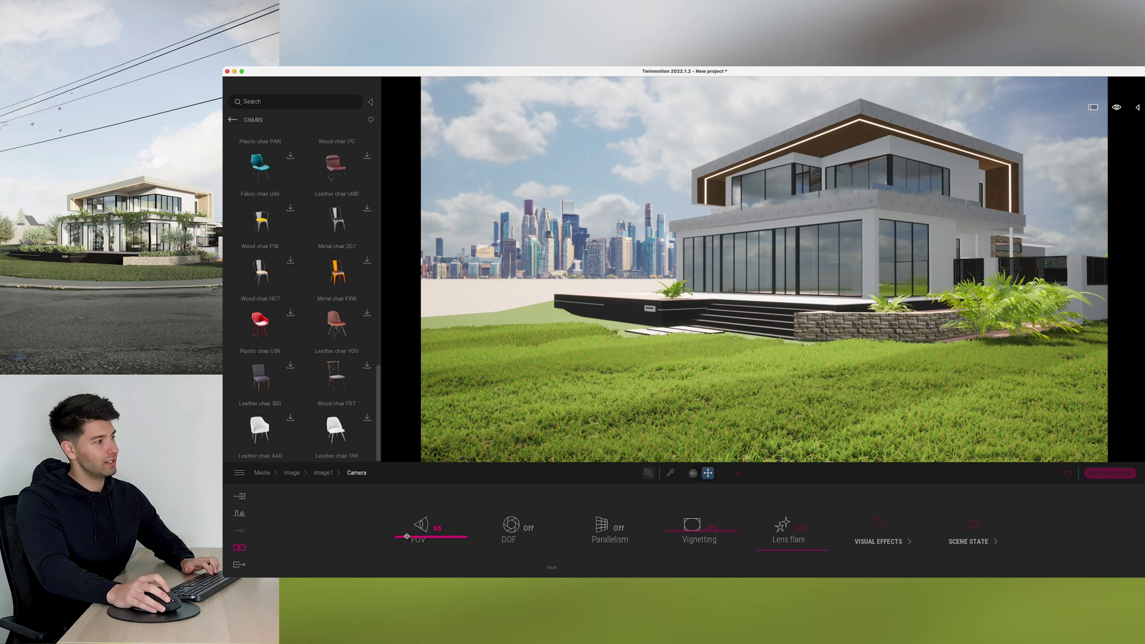
{"action": "scroll", "coordinate": [679, 391], "scroll_direction": "up", "scroll_amount": 3}
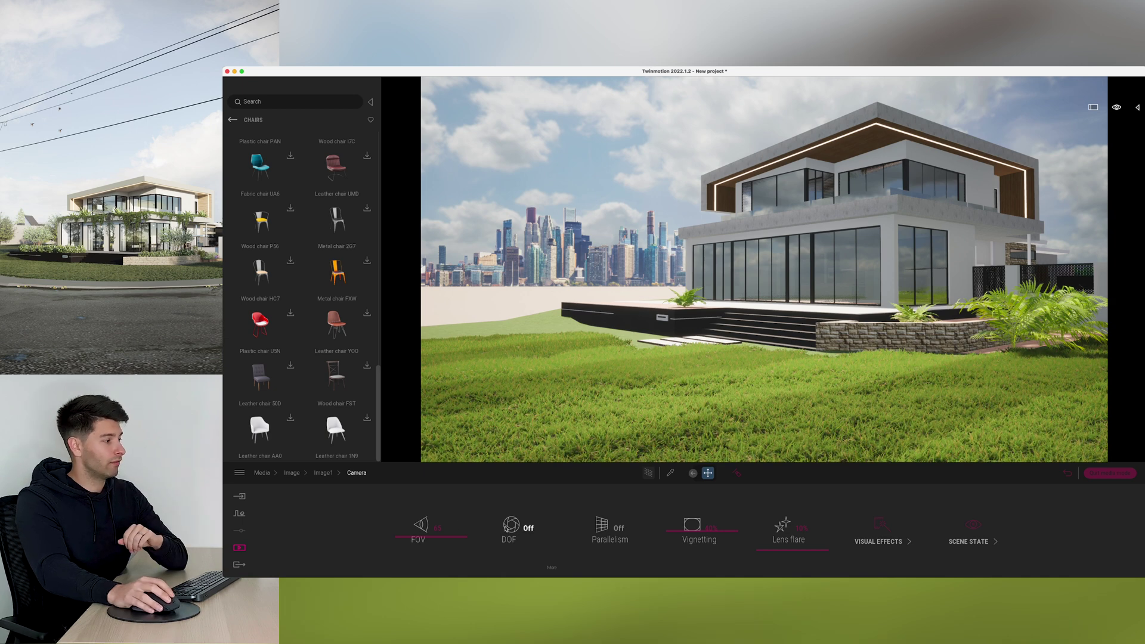
Toggle the camera's Parallelism on and back off for comparison, and remove the image's vignetting
{"action": "left_click", "coordinate": [619, 528]}
{"action": "left_click", "coordinate": [620, 531]}
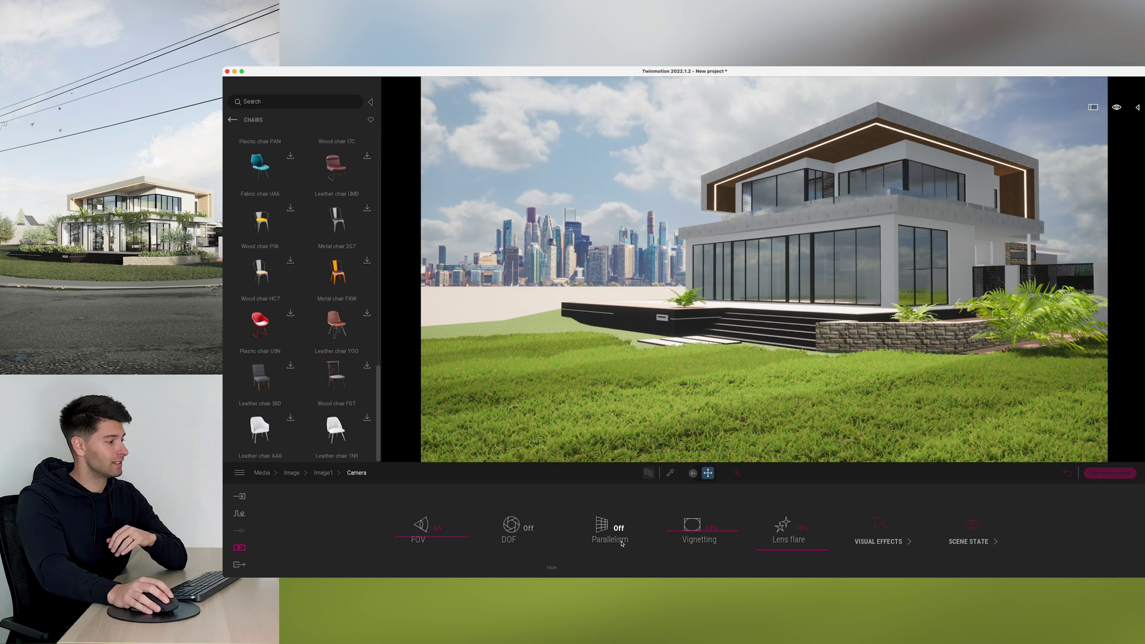
{"action": "left_click", "coordinate": [669, 545]}
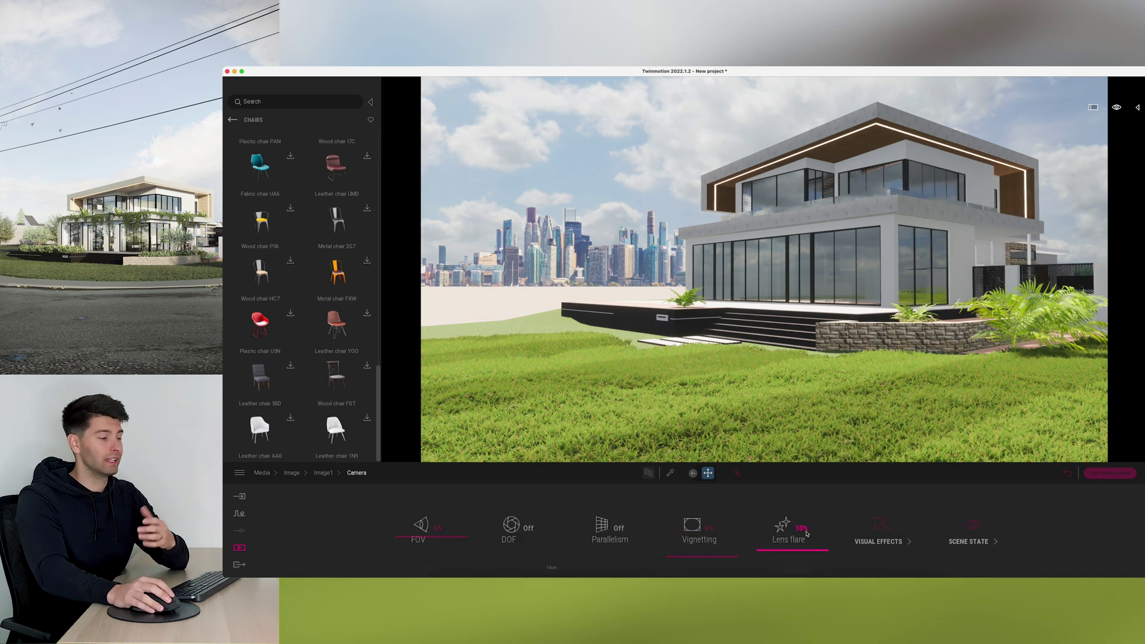
Turn off auto-exposure in the image's lighting, fine-tune the exposure manually and reframe the house
{"action": "left_click", "coordinate": [323, 473]}
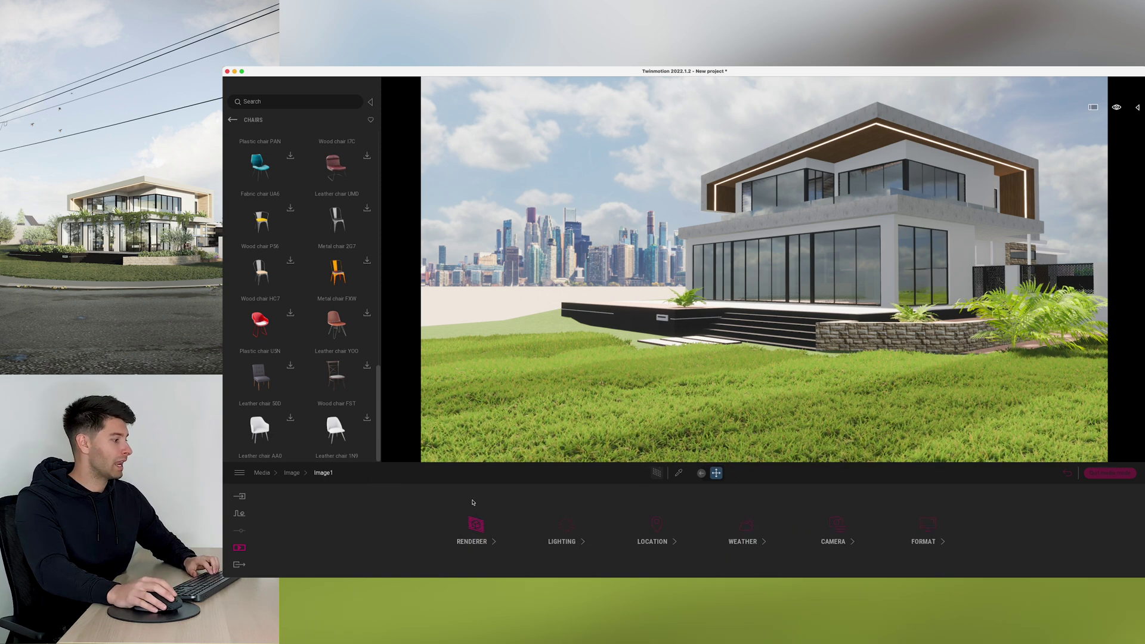
{"action": "left_click", "coordinate": [564, 530]}
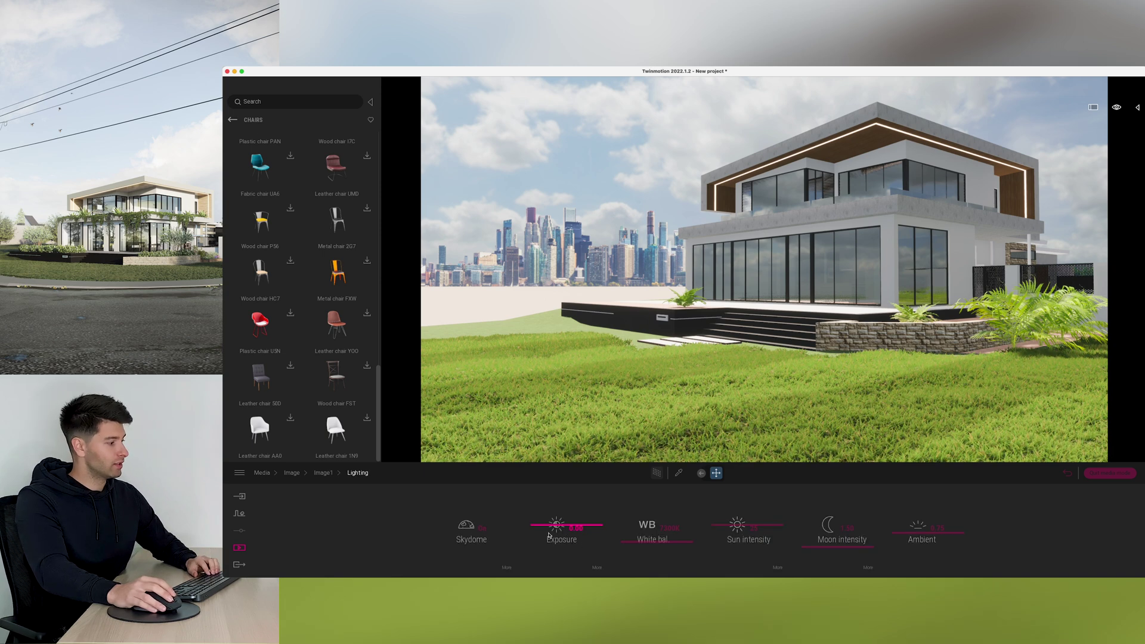
{"action": "left_click", "coordinate": [597, 567]}
{"action": "left_click", "coordinate": [745, 531]}
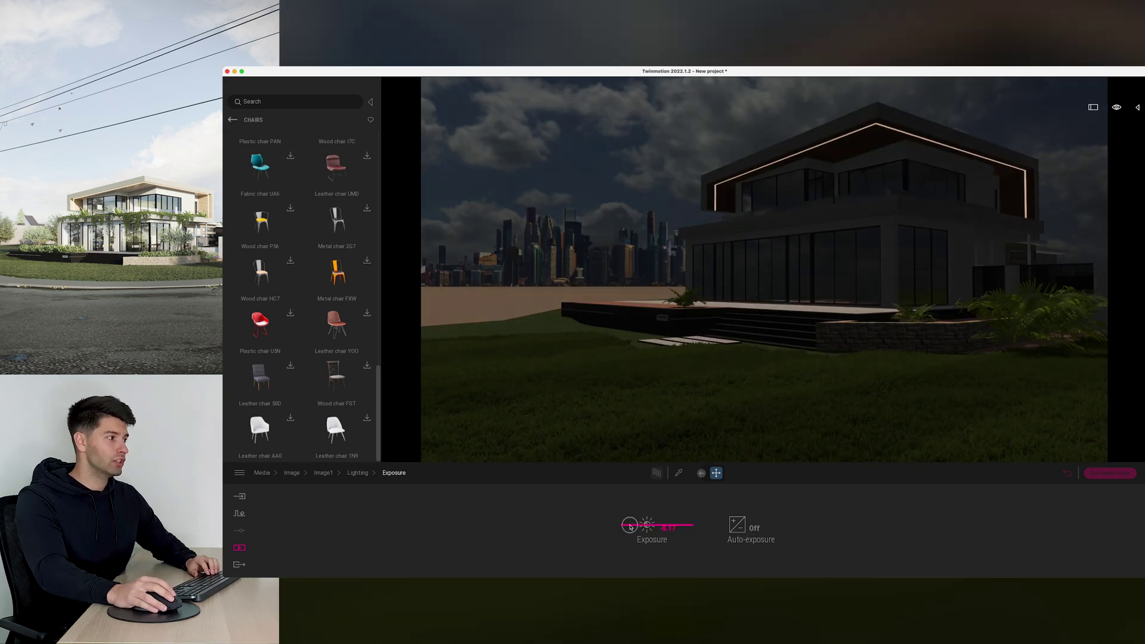
{"action": "left_click_drag", "start_coordinate": [635, 522], "coordinate": [629, 520]}
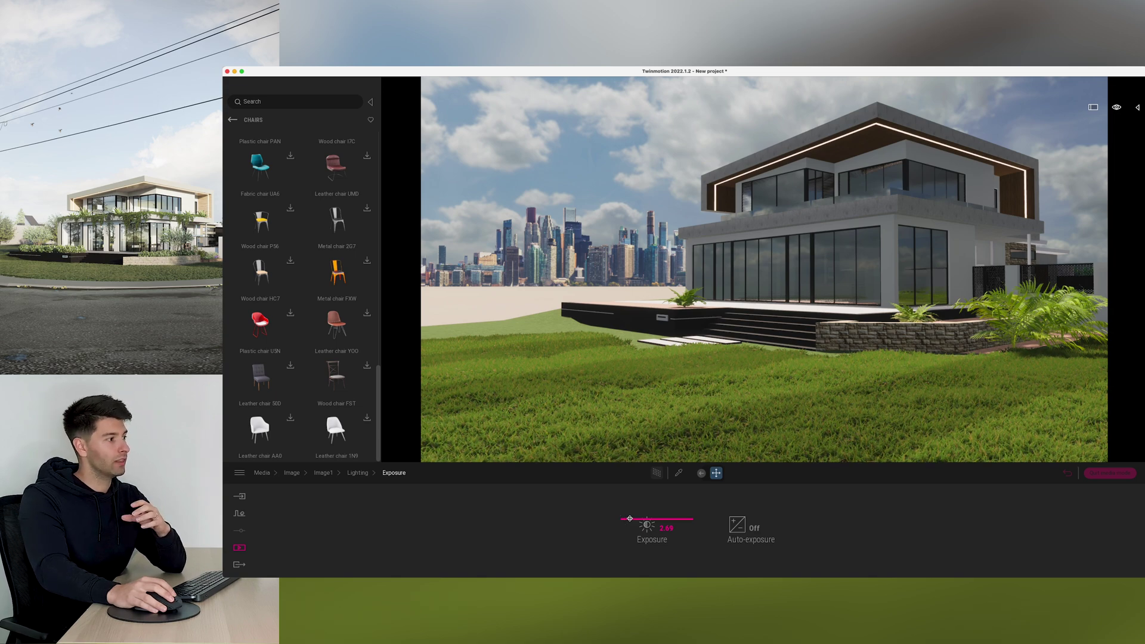
{"action": "left_click_drag", "start_coordinate": [629, 518], "coordinate": [630, 518]}
{"action": "left_click_drag", "start_coordinate": [757, 355], "coordinate": [774, 355]}
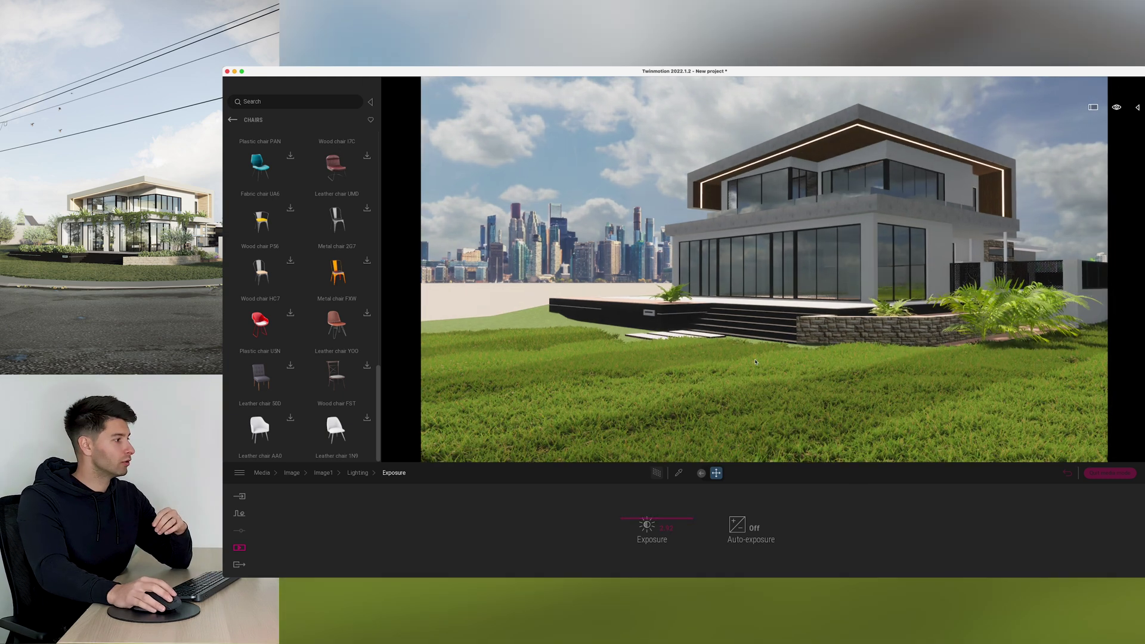
{"action": "left_click_drag", "start_coordinate": [623, 518], "coordinate": [624, 517]}
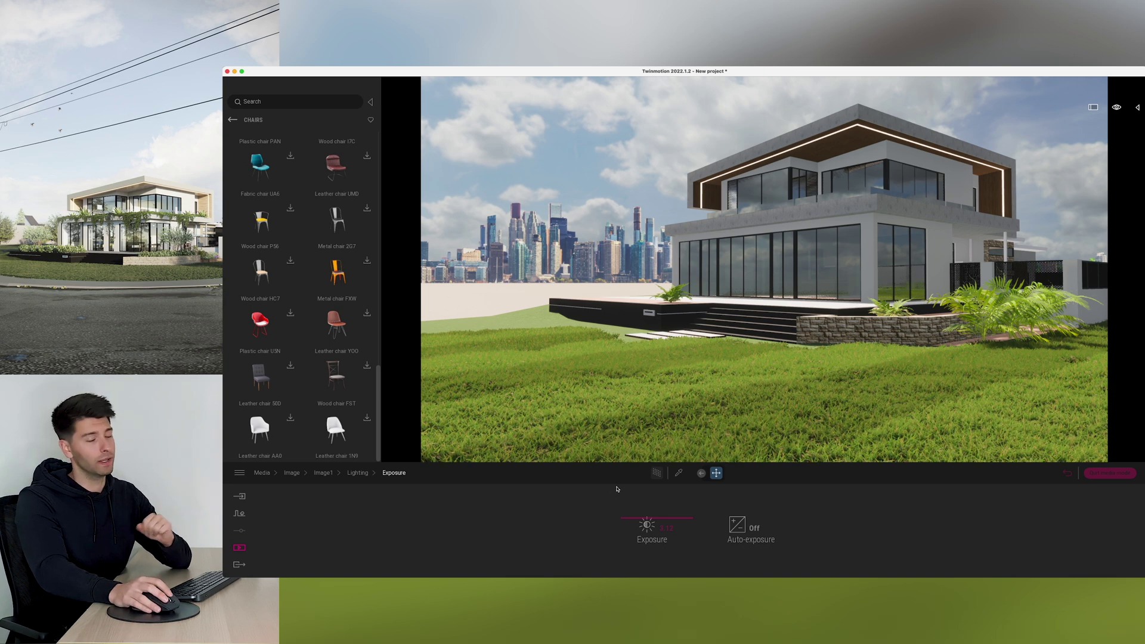
{"action": "right_click", "coordinate": [618, 495]}
{"action": "right_click", "coordinate": [618, 504]}
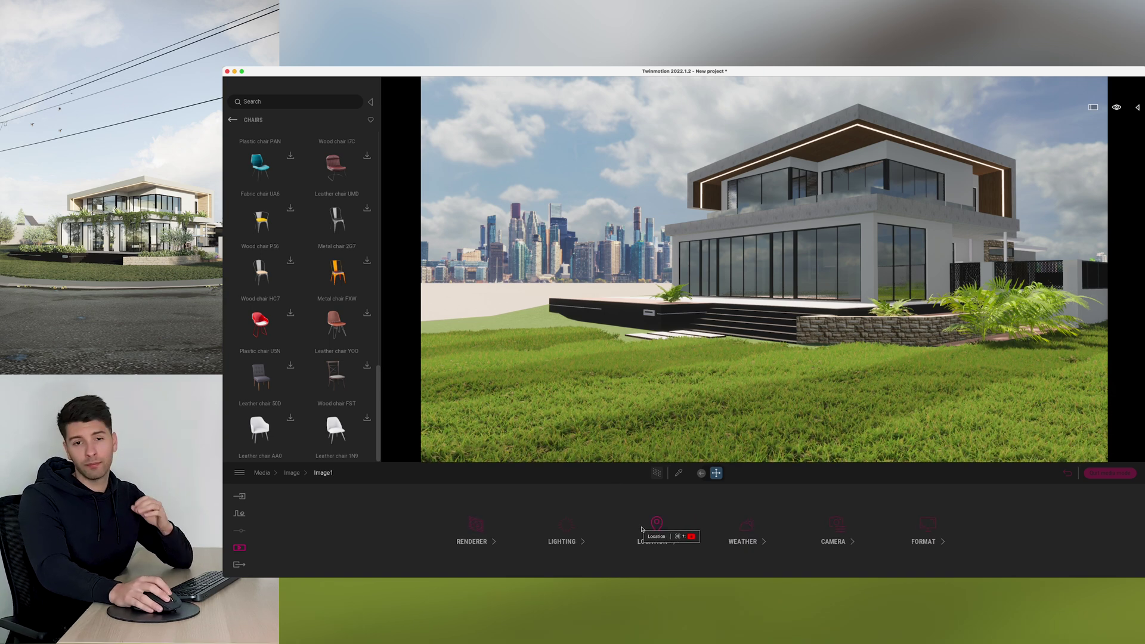
Set the image's output size to 4K UHD 3840x2160 and update the saved image to the current view
{"action": "left_click", "coordinate": [928, 525]}
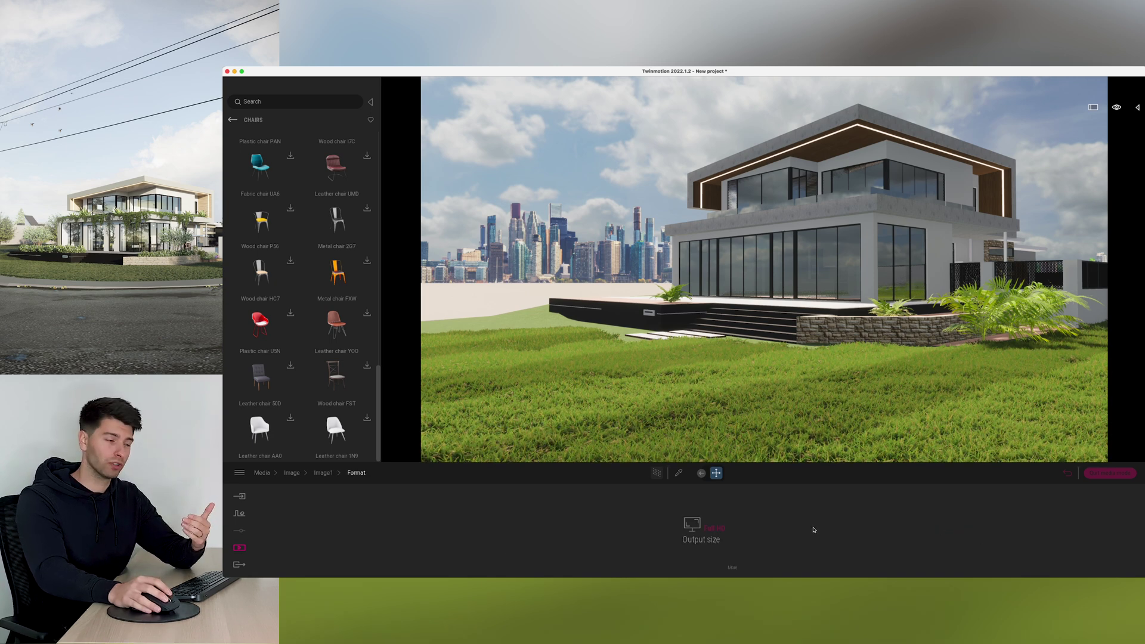
{"action": "left_click", "coordinate": [732, 568]}
{"action": "right_click", "coordinate": [649, 479]}
{"action": "left_click", "coordinate": [713, 529]}
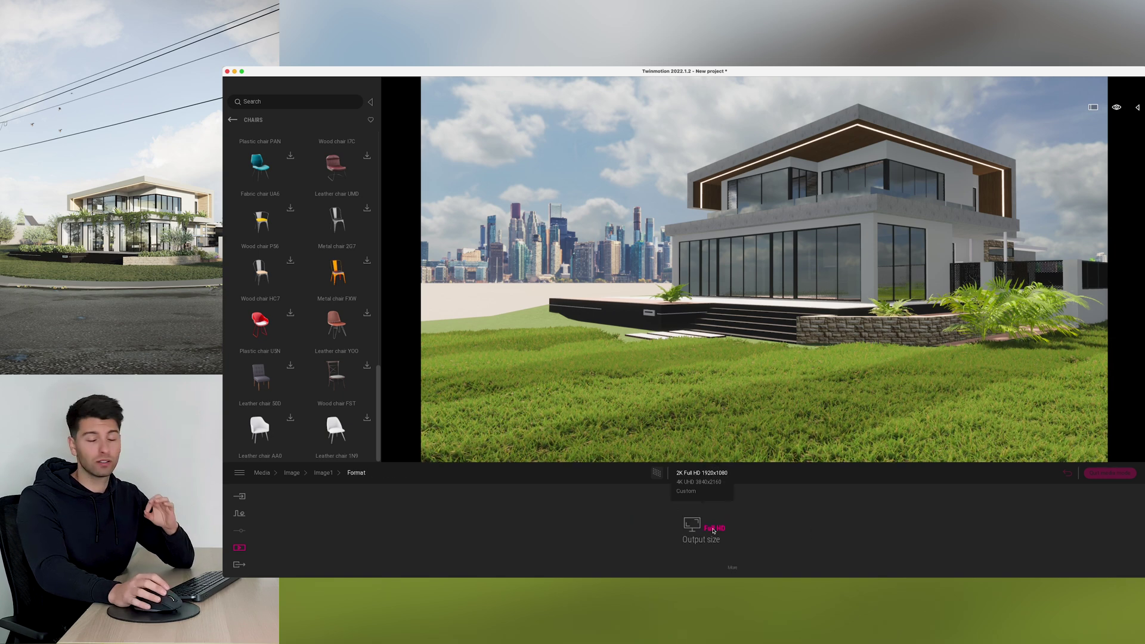
{"action": "left_click", "coordinate": [710, 486]}
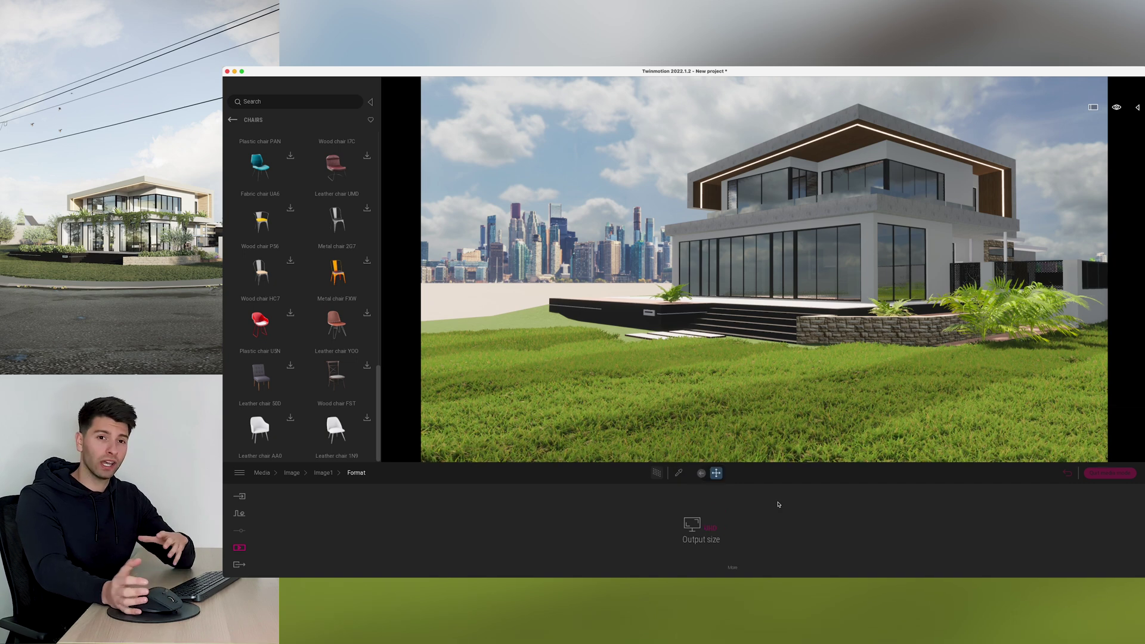
{"action": "left_click", "coordinate": [292, 473]}
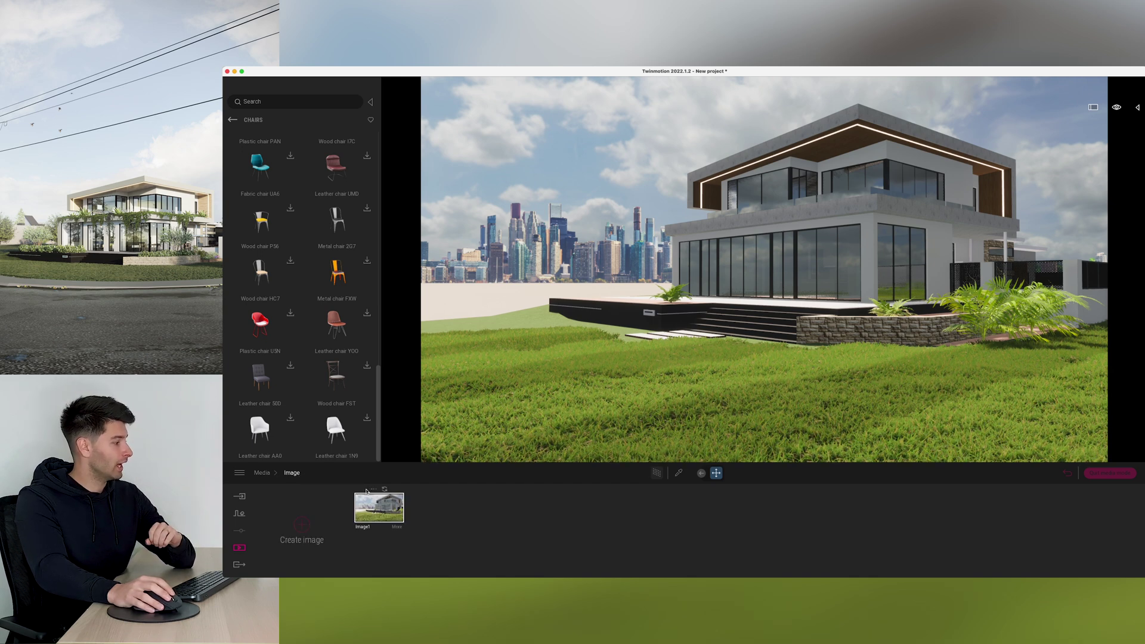
{"action": "left_click", "coordinate": [385, 490]}
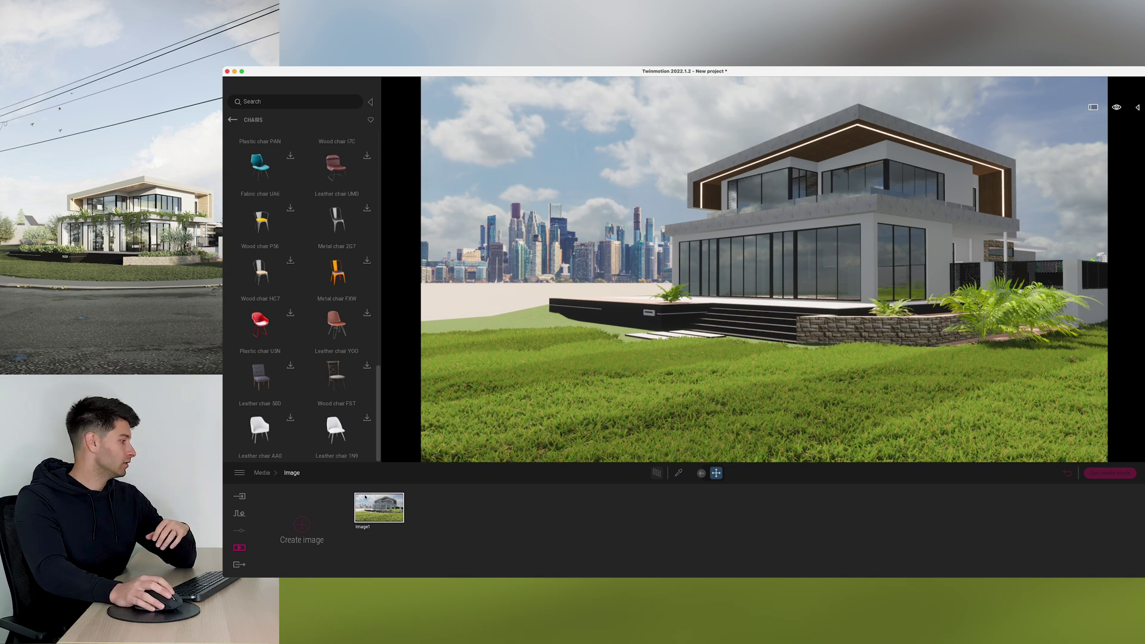
Select Image1 as the media for local image export
{"action": "left_click", "coordinate": [239, 564]}
{"action": "left_click", "coordinate": [447, 529]}
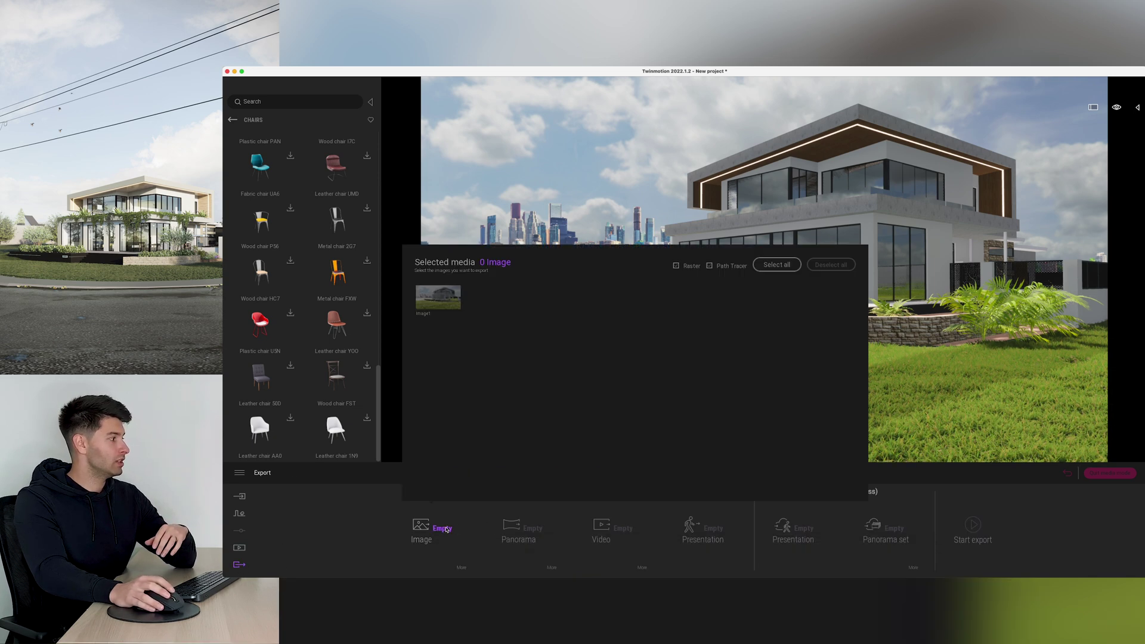
{"action": "left_click", "coordinate": [438, 297]}
{"action": "left_click", "coordinate": [982, 462]}
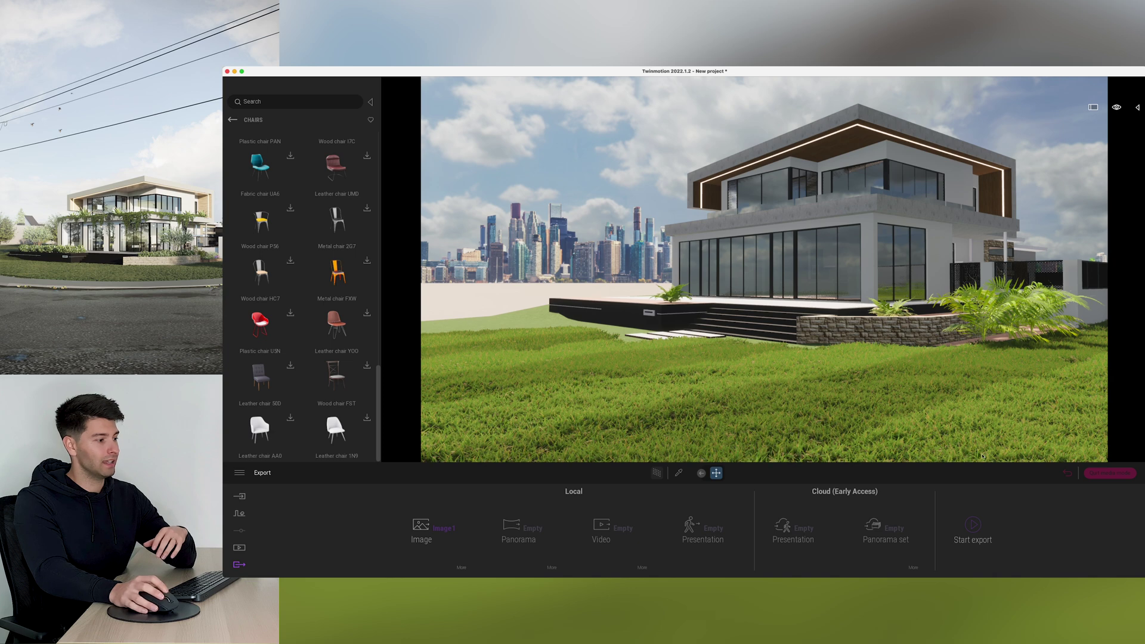